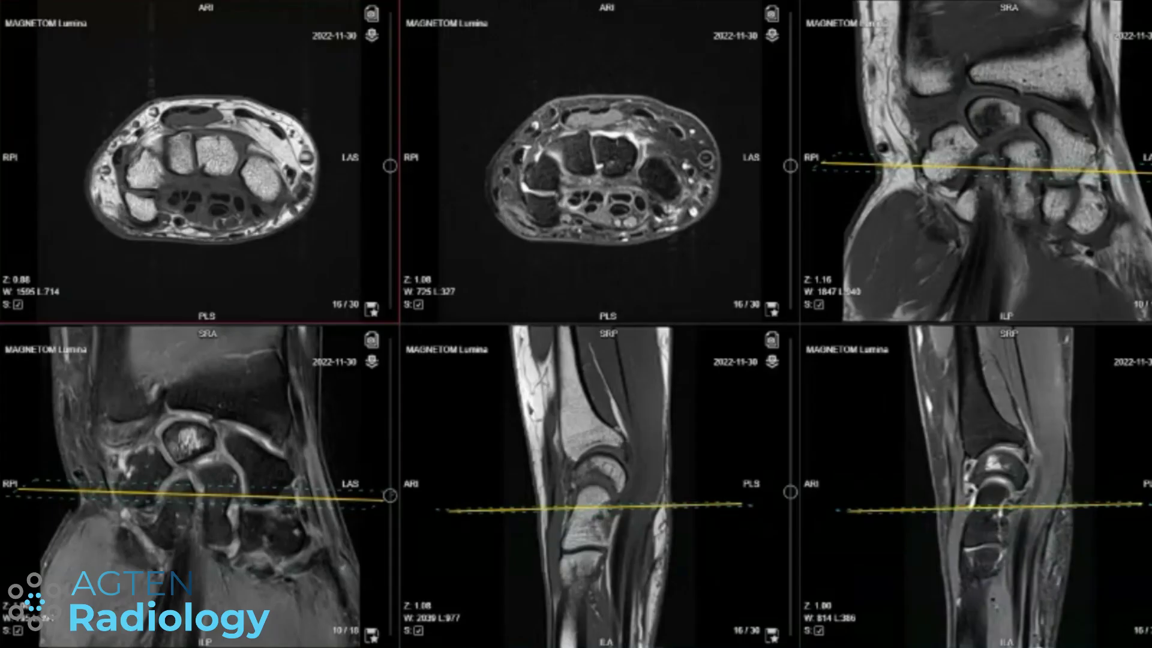
Step: Rotate the upper and lower coronal images and the sagittal images to R: 180°
scroll(468, 198, "down", 5)
left_click(1063, 186)
scroll(1063, 186, "down", 2)
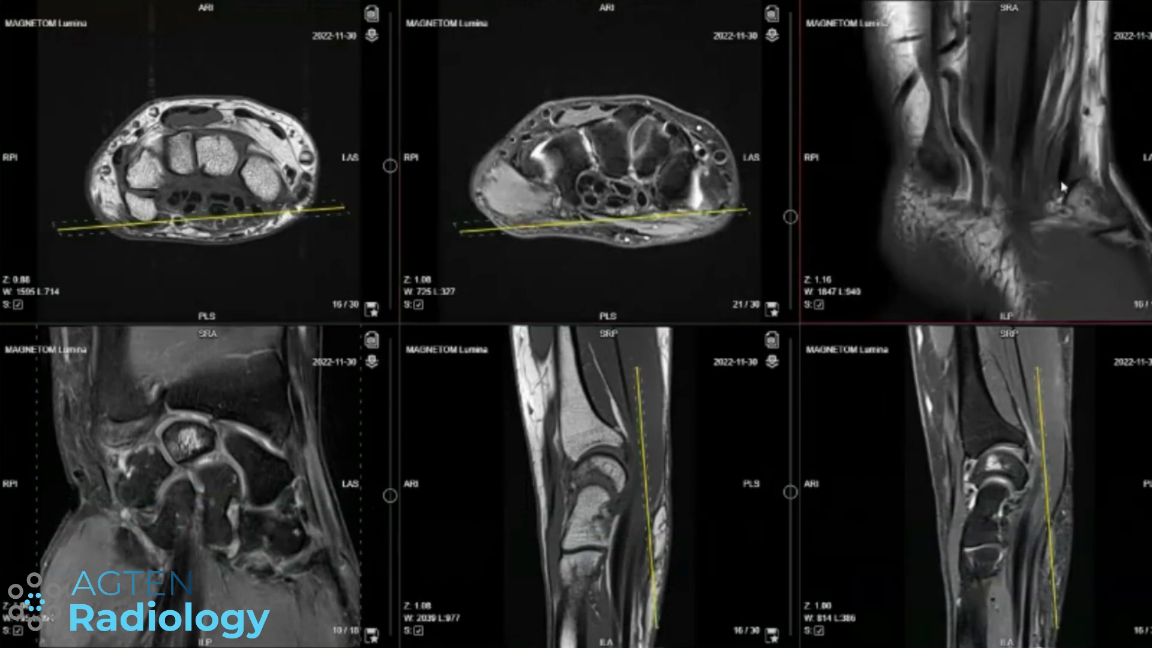
left_click_drag(1027, 165, 1000, 156)
left_click_drag(162, 542, 157, 470)
left_click_drag(604, 512, 653, 498)
left_click_drag(958, 461, 1024, 492)
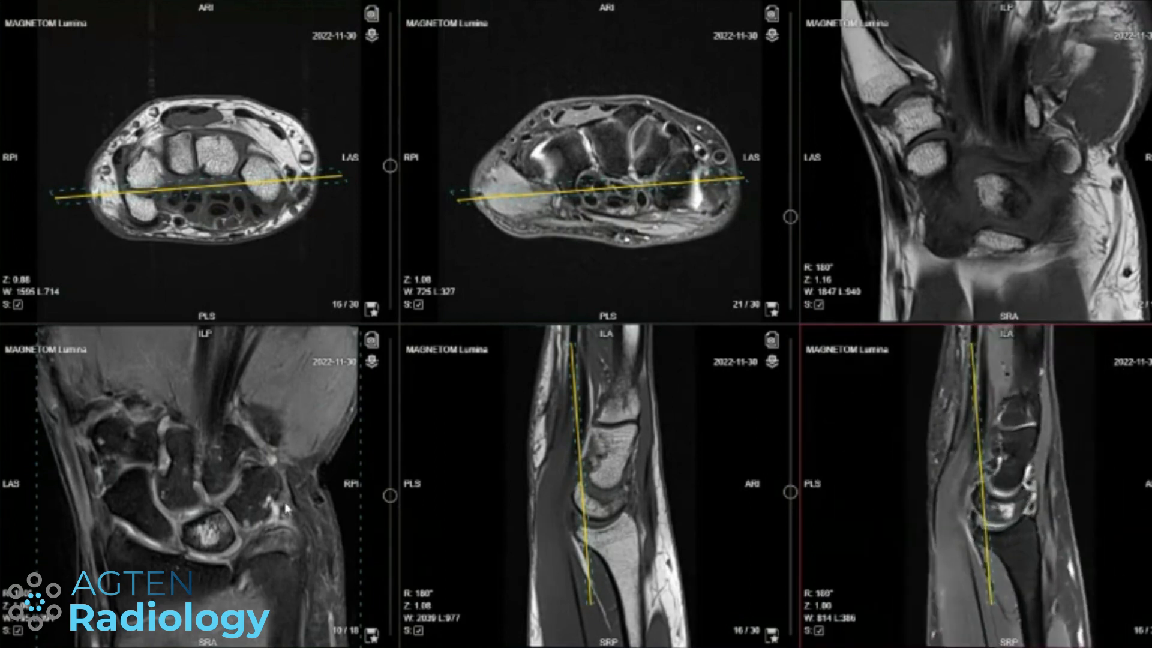
Step: Fine-tune the rotation of the lower coronal image
left_click_drag(273, 452, 259, 573)
scroll(257, 569, "down", 2)
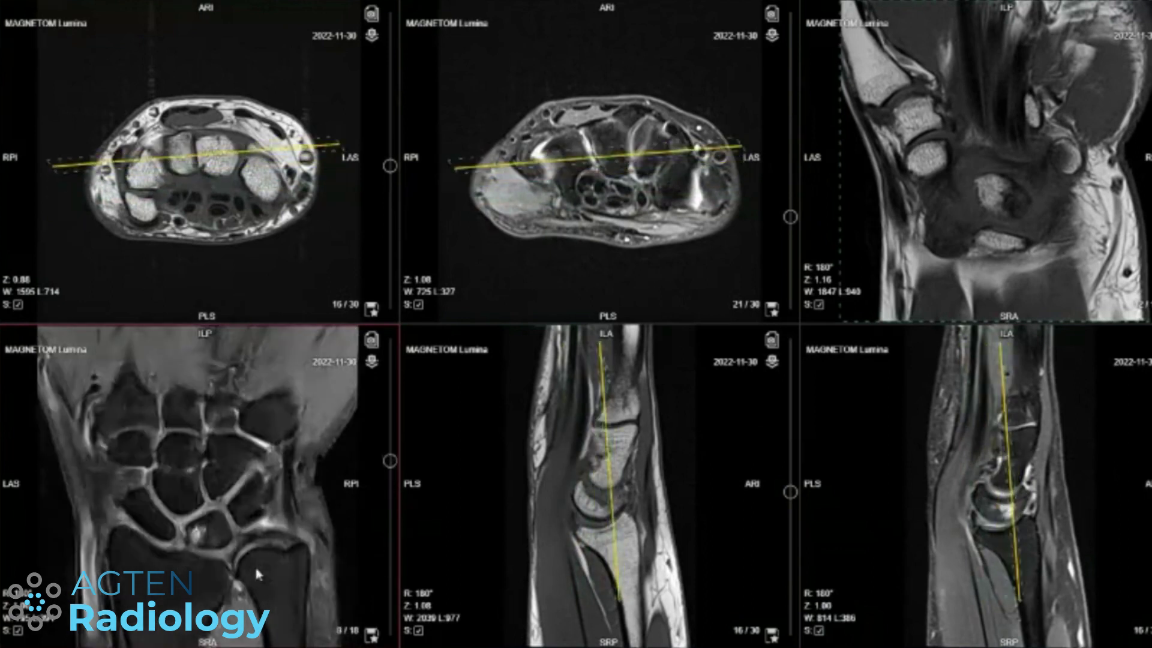
scroll(254, 575, "up", 1)
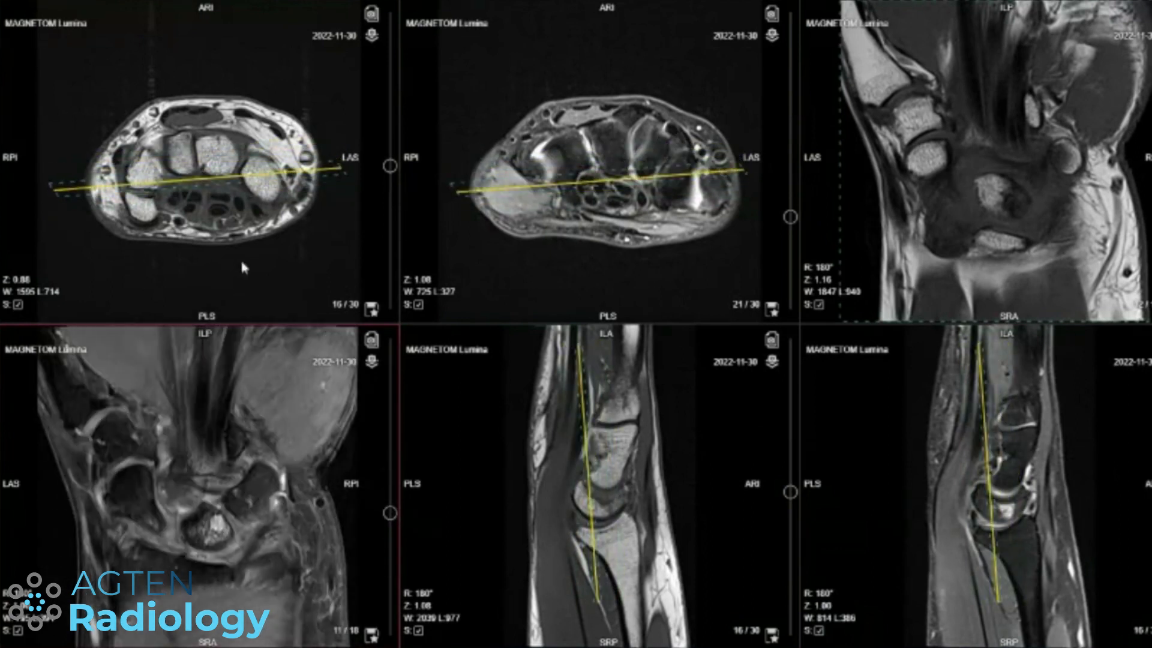
Step: Page through the second axial series to find the carpal joint
left_click(595, 190)
scroll(596, 191, "up", 3)
scroll(595, 191, "down", 7)
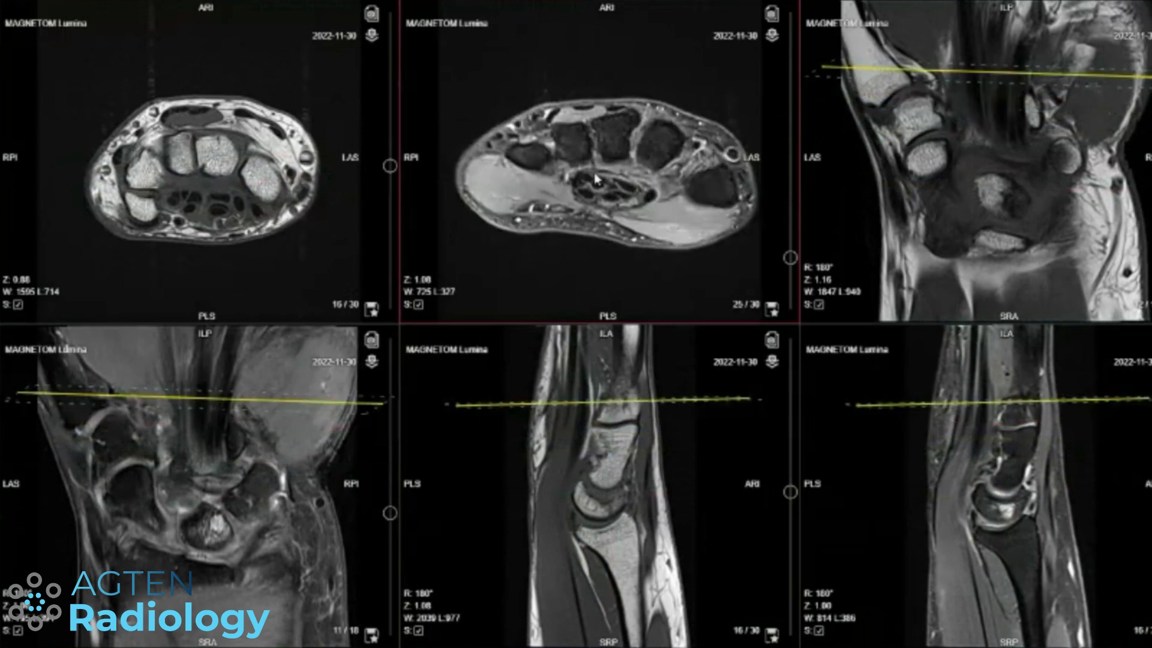
scroll(603, 183, "up", 20)
scroll(609, 175, "down", 15)
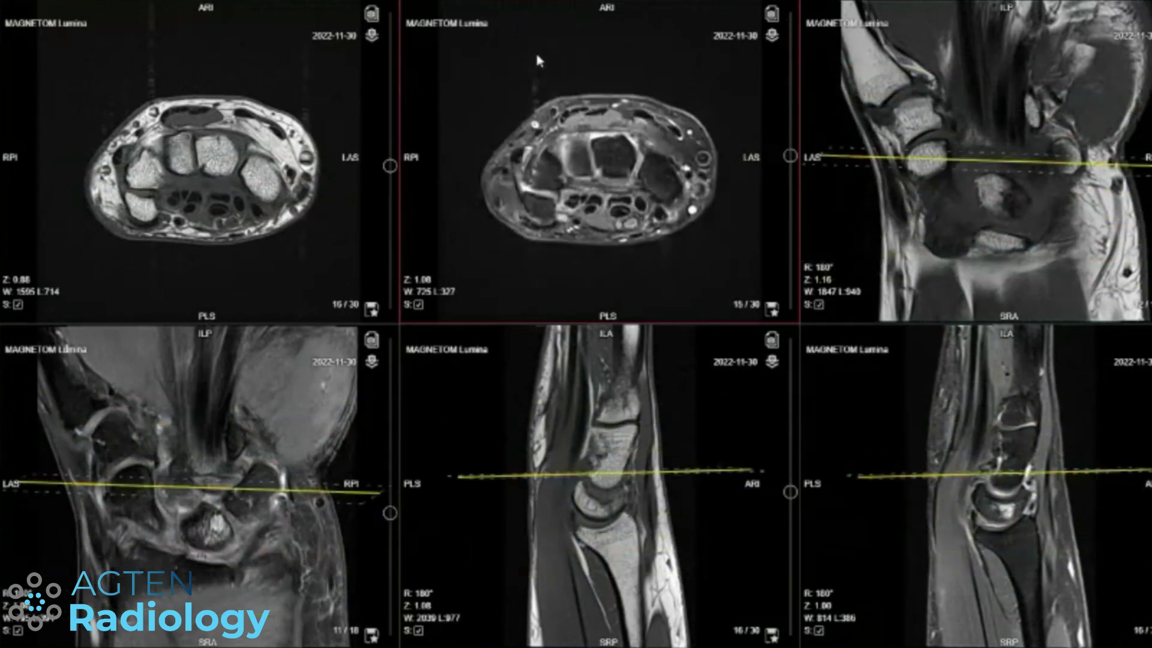
scroll(601, 187, "up", 8)
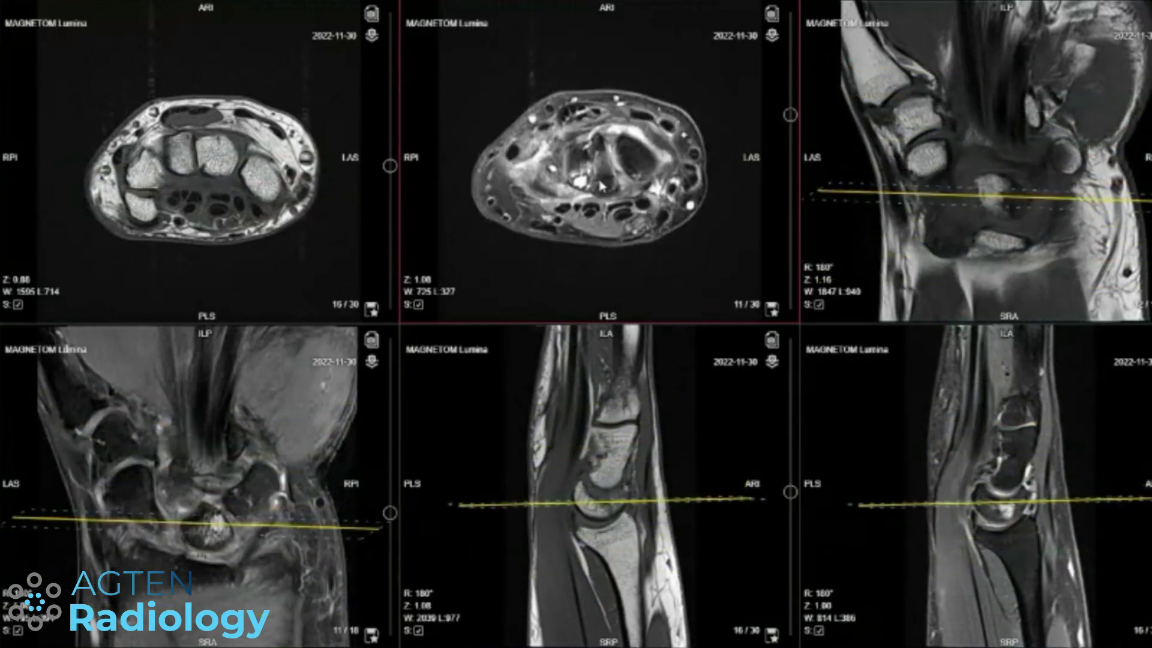
scroll(601, 186, "up", 1)
scroll(602, 186, "up", 2)
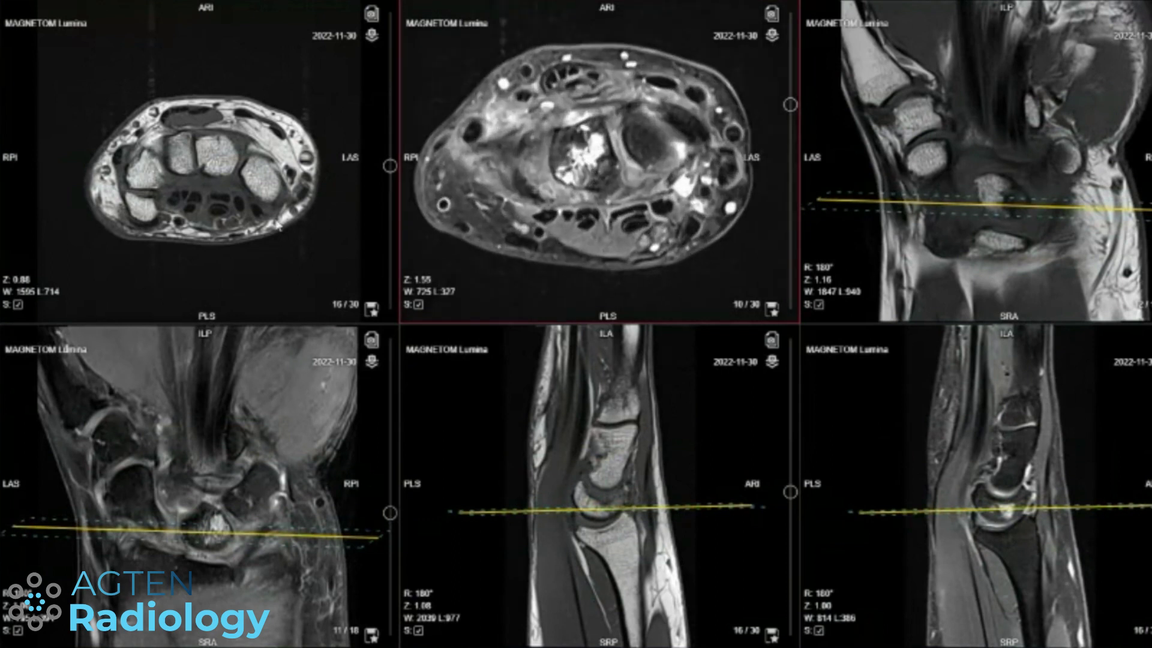
scroll(224, 192, "up", 2)
scroll(204, 156, "up", 5)
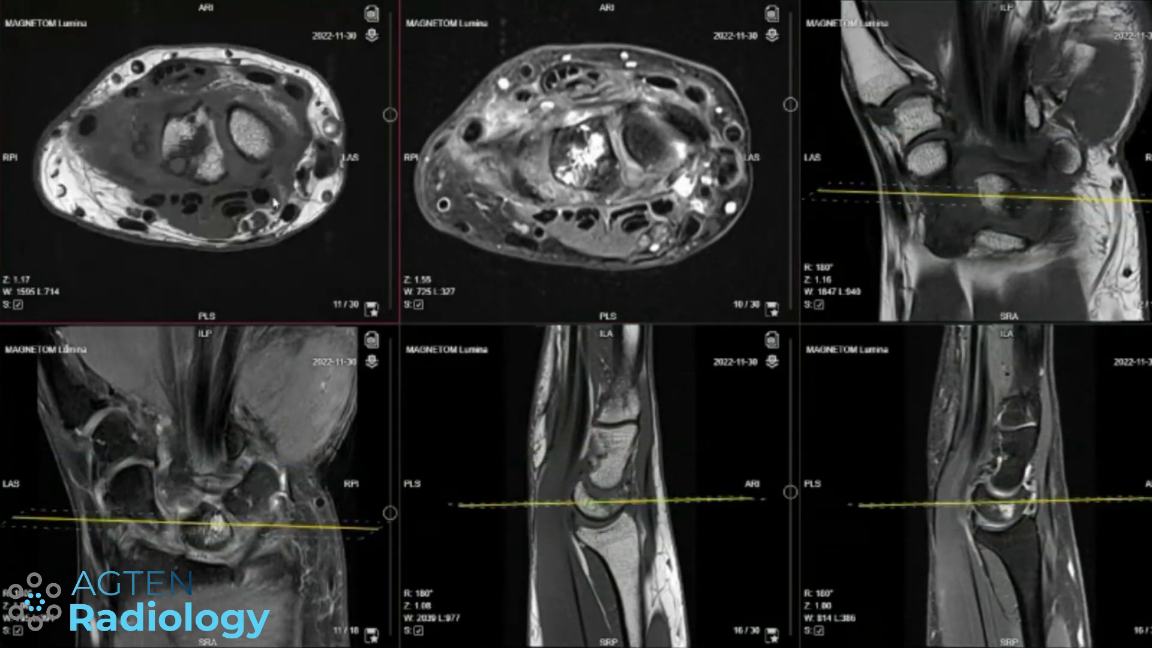
scroll(268, 201, "up", 1)
scroll(267, 582, "up", 2)
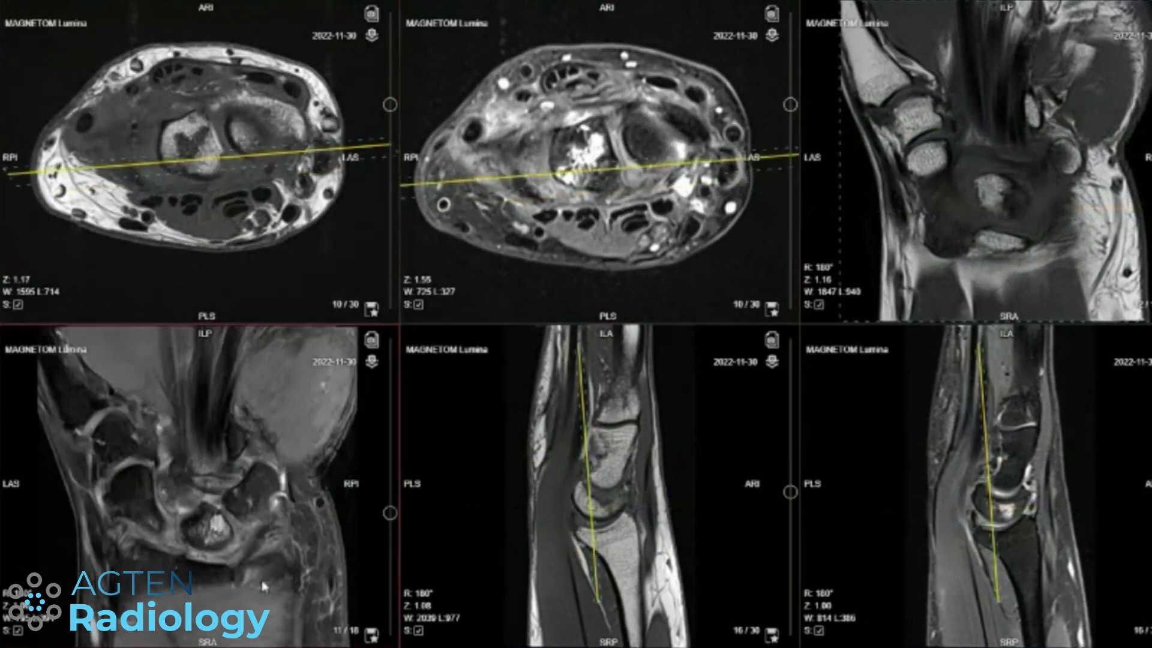
Step: Zoom the axial and lower coronal views onto the carpal lesion and show cross-reference lines
scroll(263, 573, "down", 1)
scroll(264, 567, "down", 3)
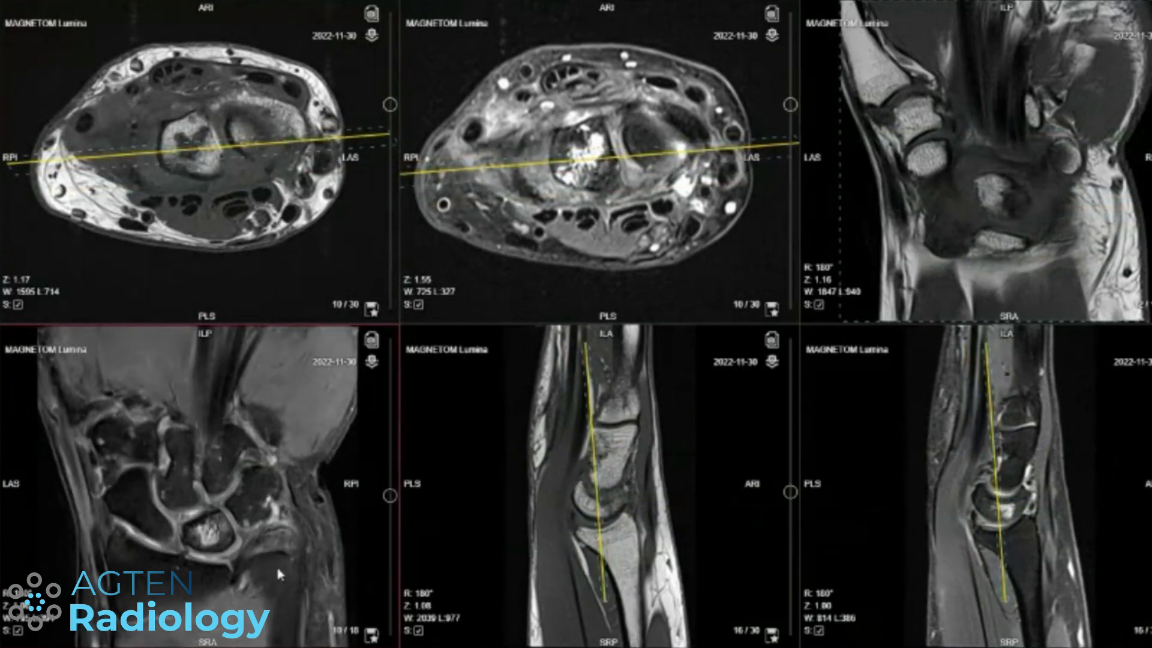
scroll(262, 567, "up", 3)
scroll(191, 564, "down", 1)
scroll(703, 547, "up", 2)
scroll(700, 558, "down", 1)
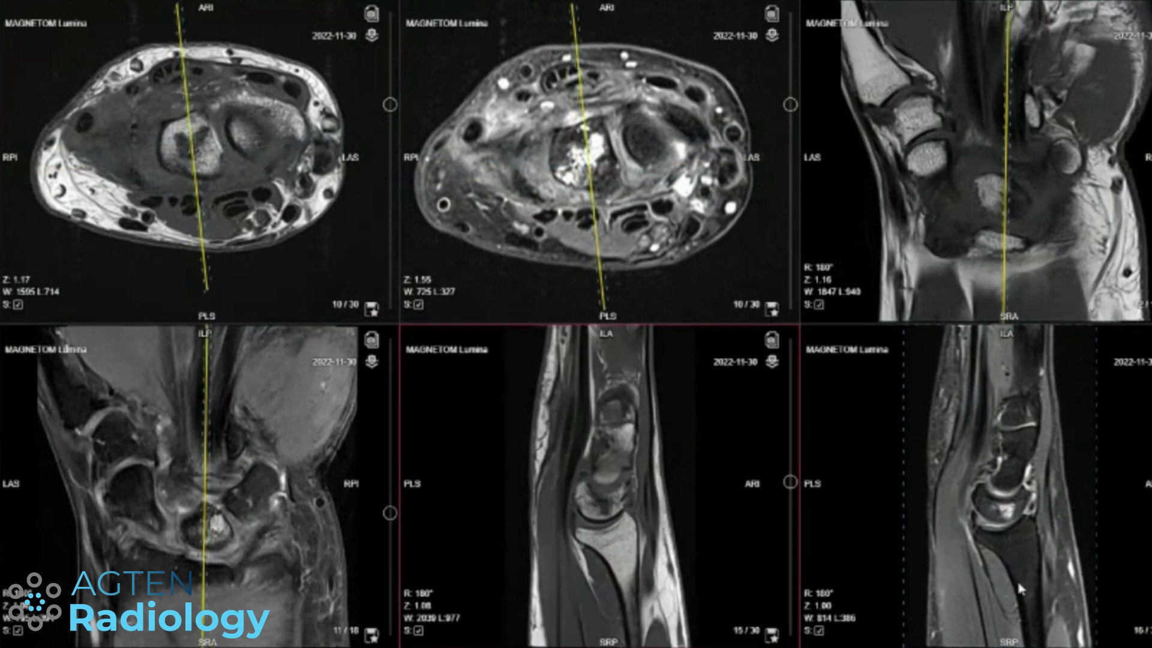
scroll(1017, 578, "up", 1)
scroll(227, 506, "up", 3)
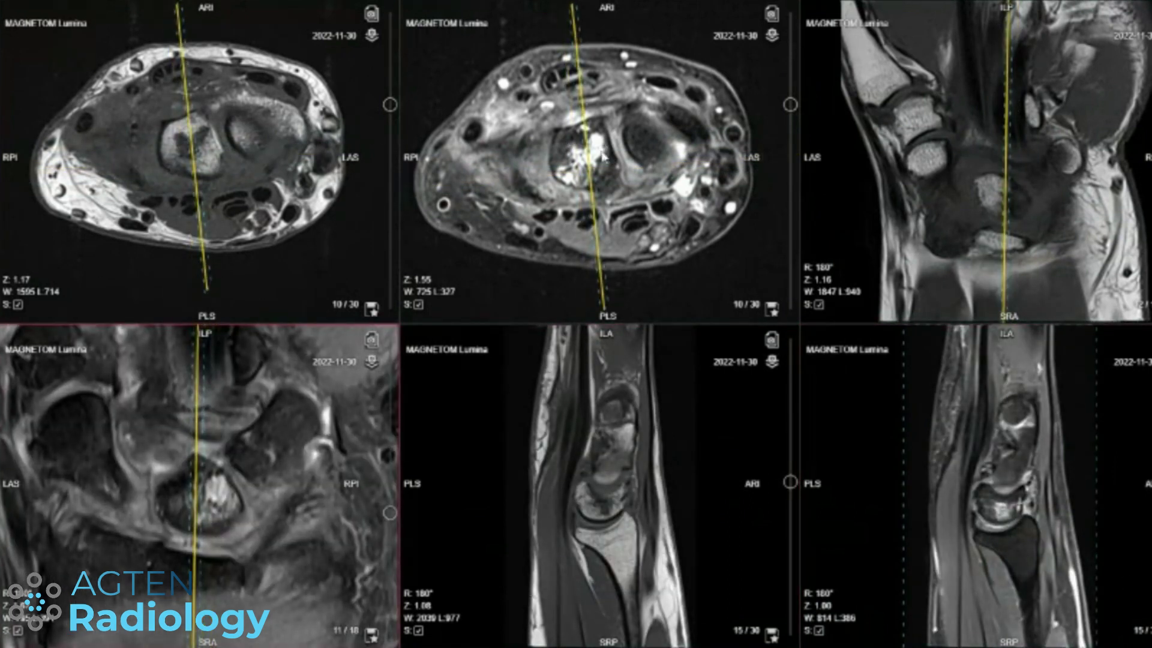
scroll(603, 157, "down", 1)
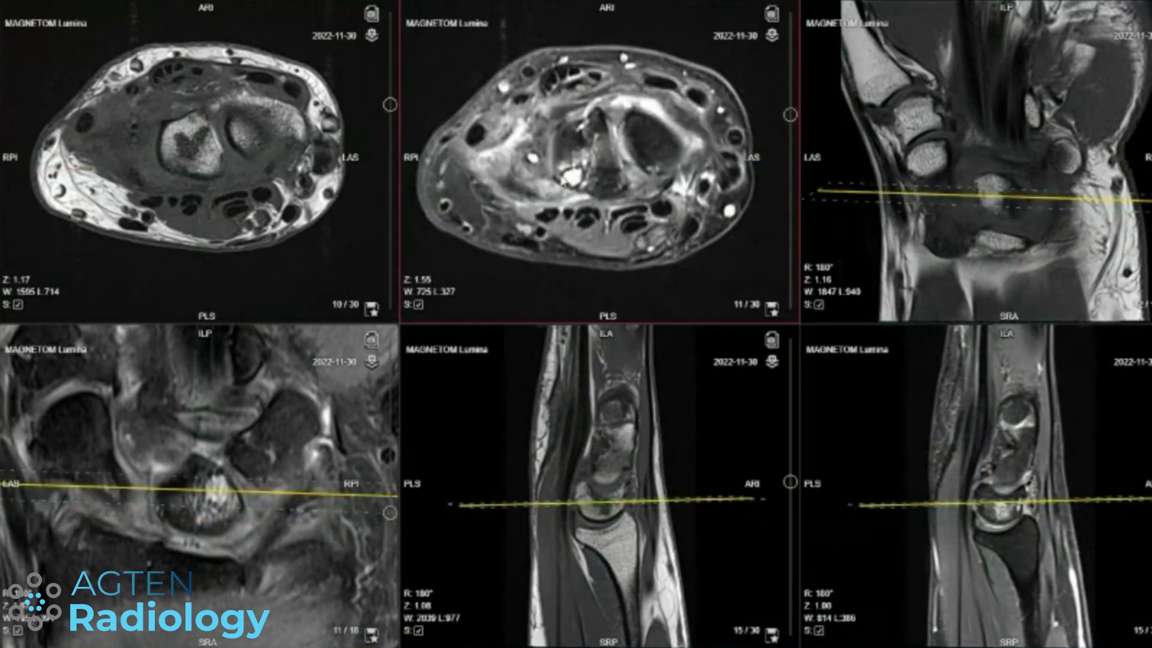
scroll(602, 180, "up", 1)
scroll(1079, 240, "up", 3)
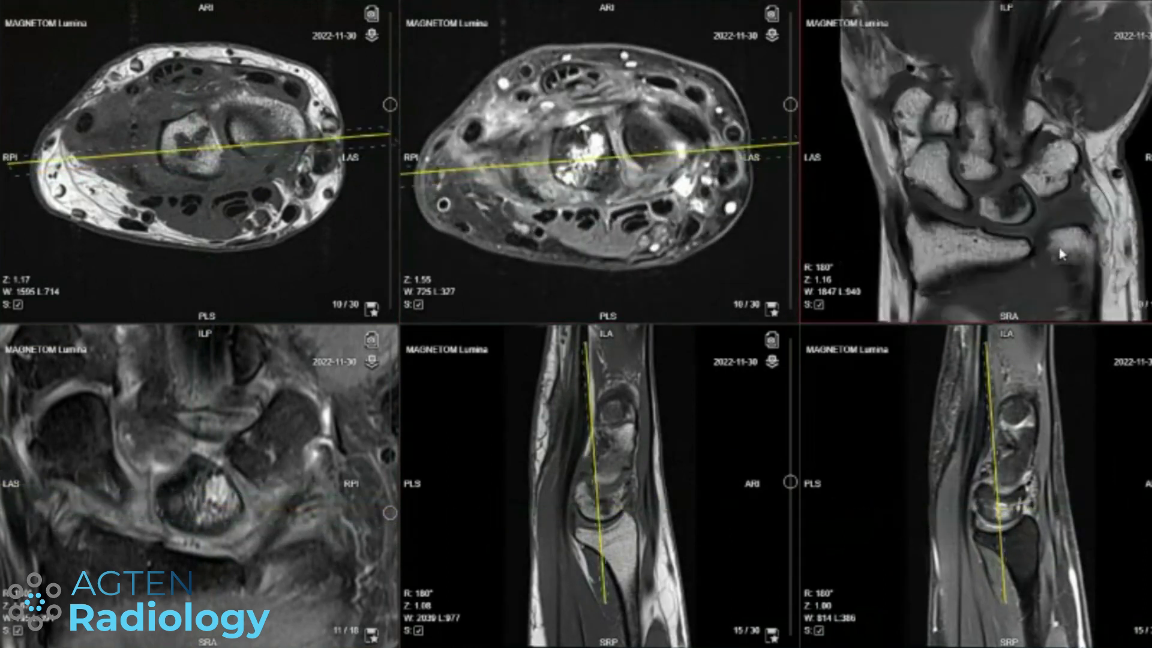
scroll(1062, 255, "up", 1)
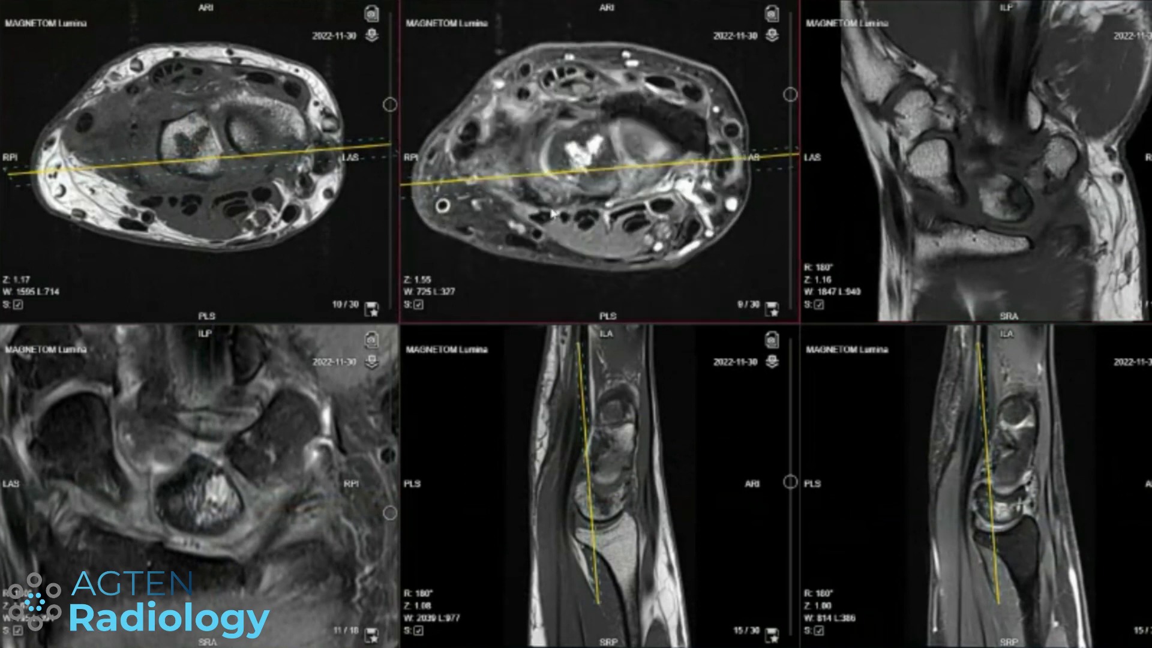
left_click(702, 207)
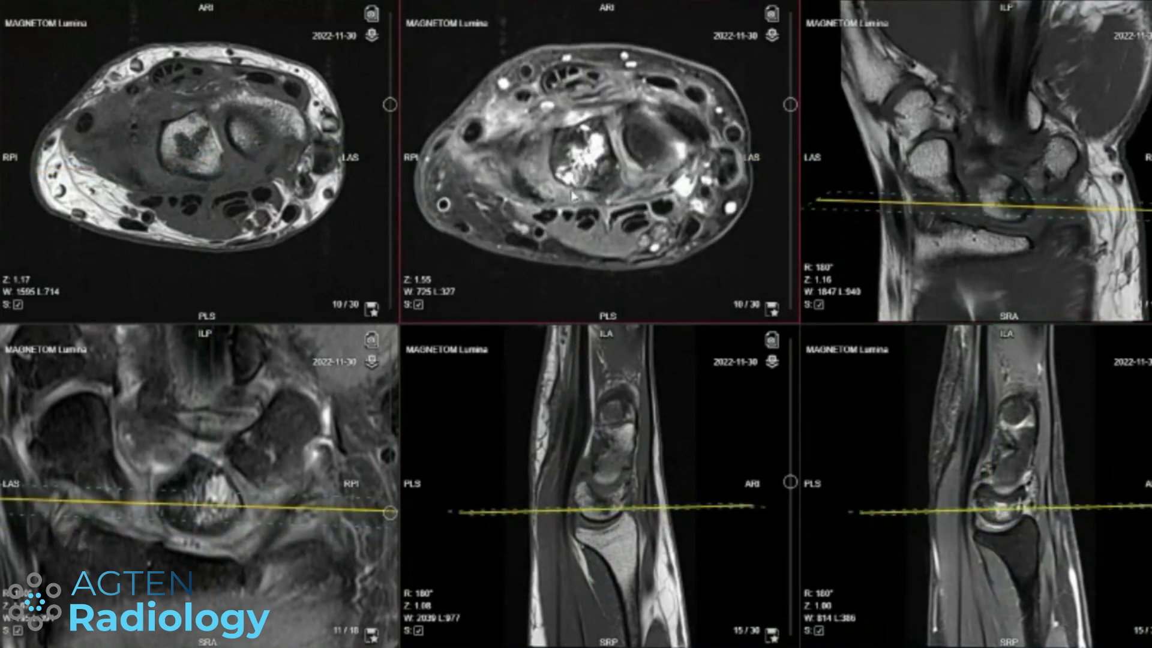
Step: Zoom into the coronal carpal lesion and outline it and its surrounding region freehand
left_click_drag(251, 522, 141, 447)
right_click(180, 505)
left_click(222, 529)
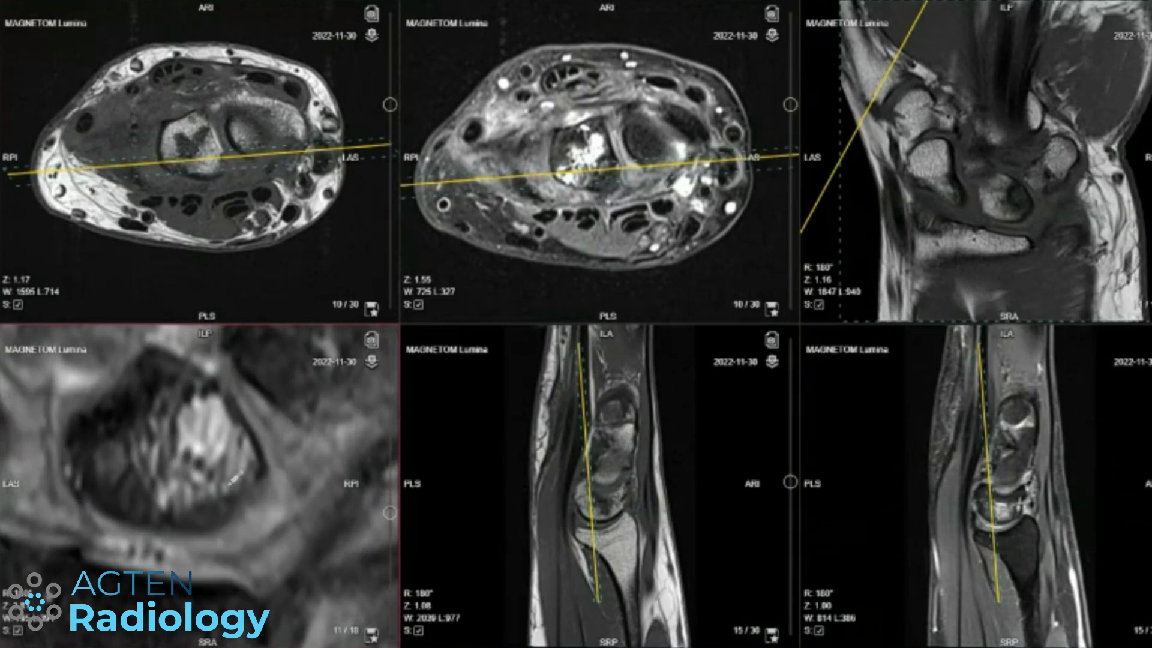
mouse_move(229, 449)
left_mouse_down()
mouse_move(186, 425)
mouse_move(241, 427)
left_mouse_up()
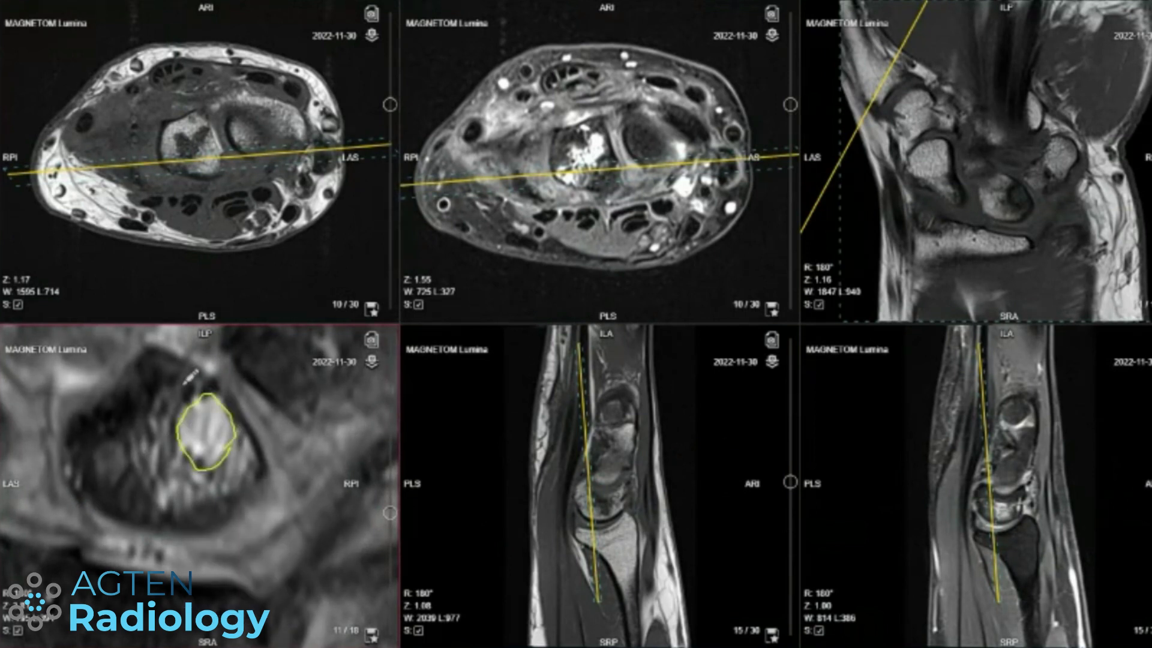
mouse_move(178, 386)
left_mouse_down()
mouse_move(140, 444)
mouse_move(144, 486)
mouse_move(243, 467)
left_mouse_up()
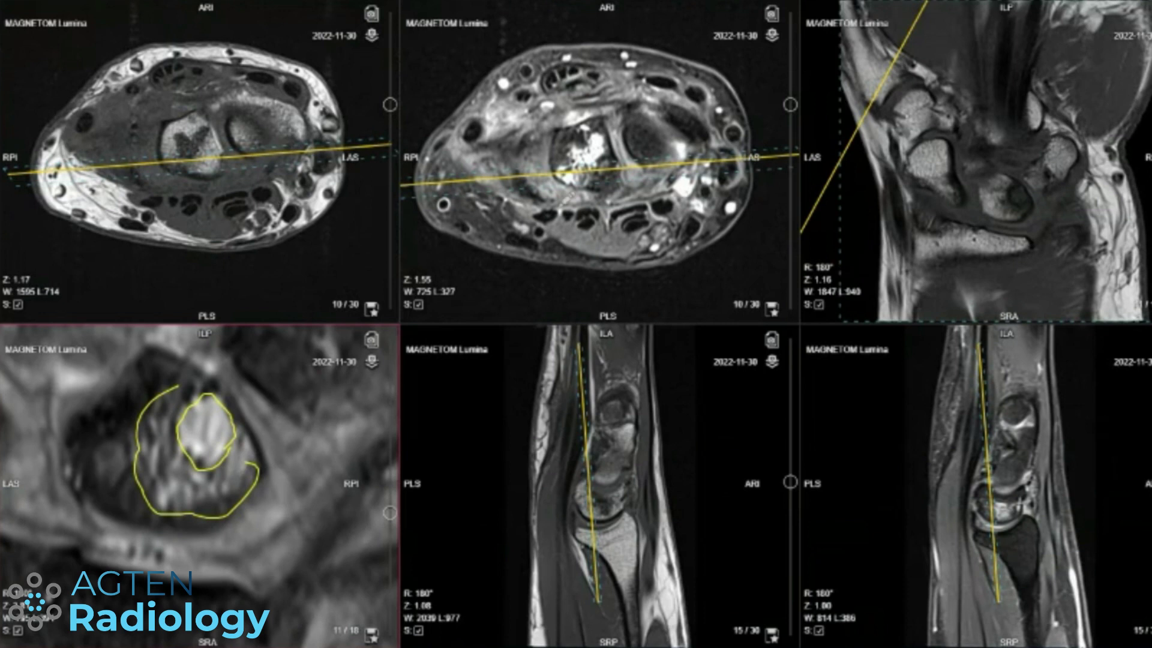
Step: Page the second axial series to slice 17 and the lower coronal series to slice 9
scroll(600, 163, "up", 5)
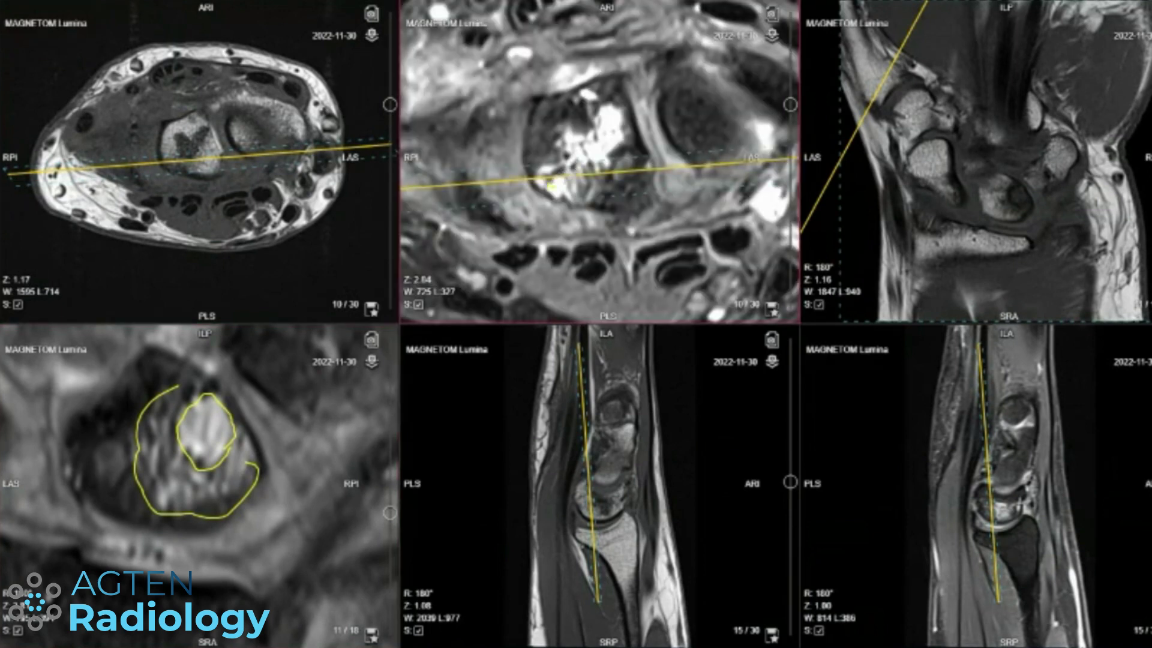
left_click_drag(558, 189, 581, 198)
left_click_drag(180, 497, 199, 439)
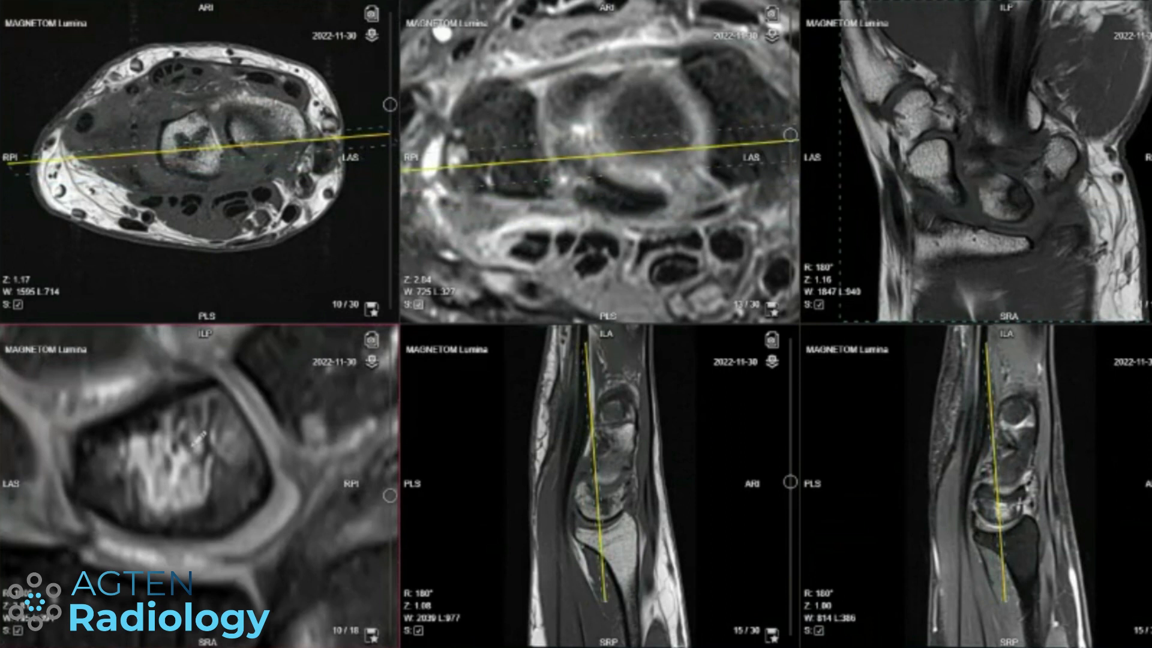
left_click_drag(254, 483, 258, 487)
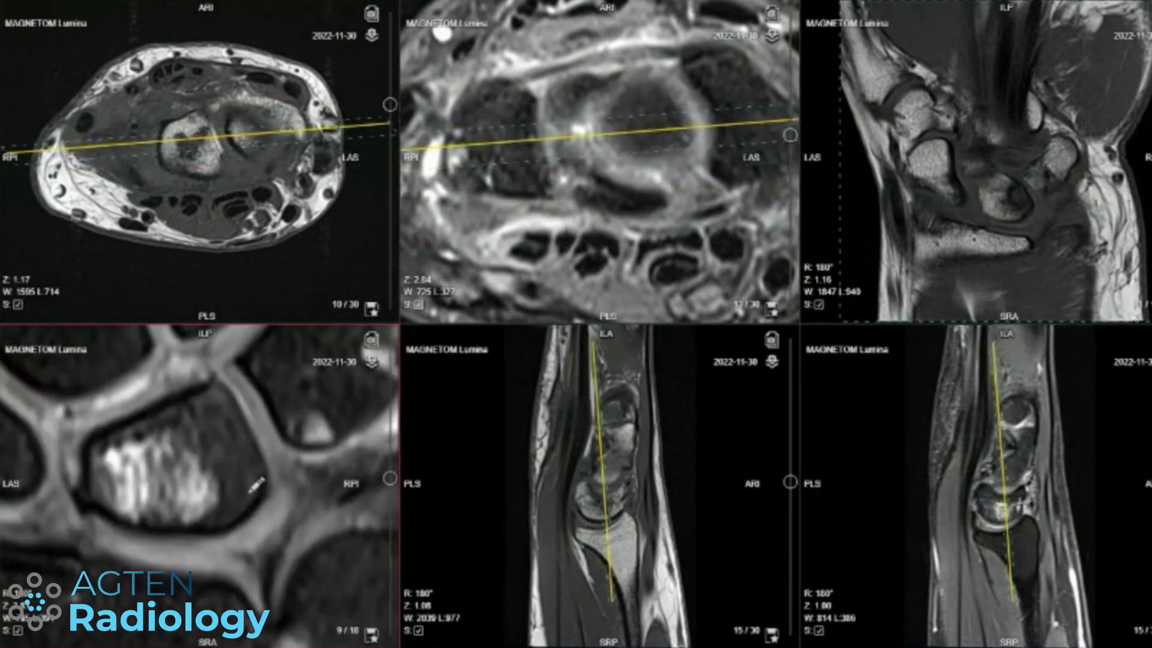
Step: Scroll the lower coronal series and enlarge it to fill the screen
scroll(606, 137, "down", 2)
scroll(536, 255, "down", 5)
scroll(148, 484, "down", 3)
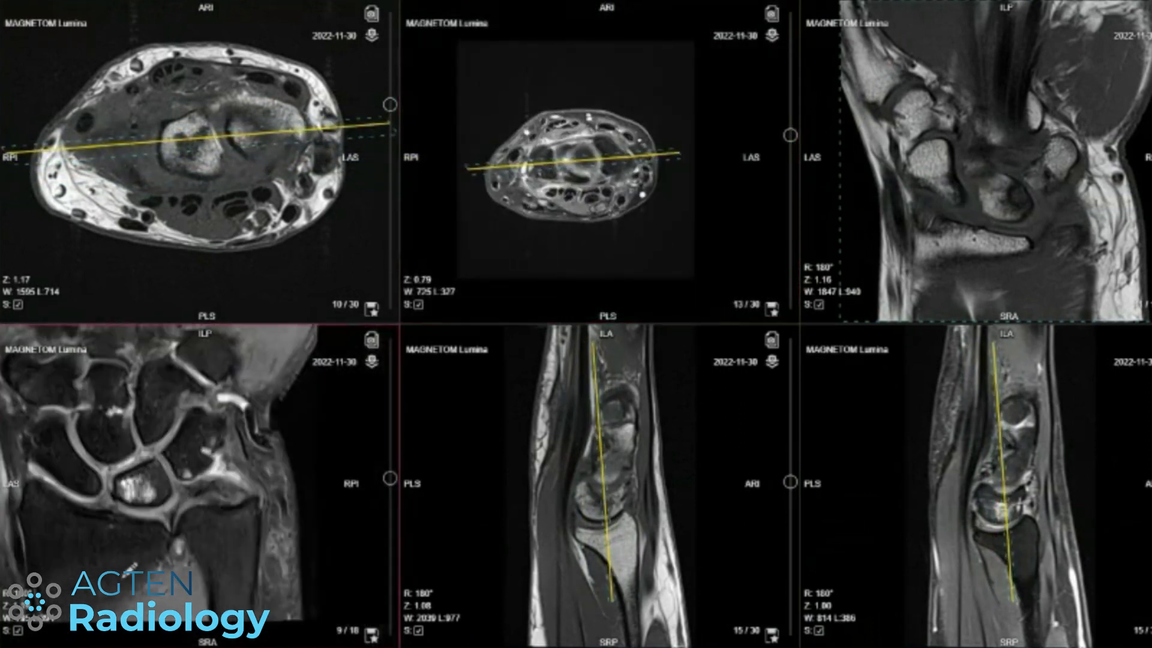
double_click(205, 484)
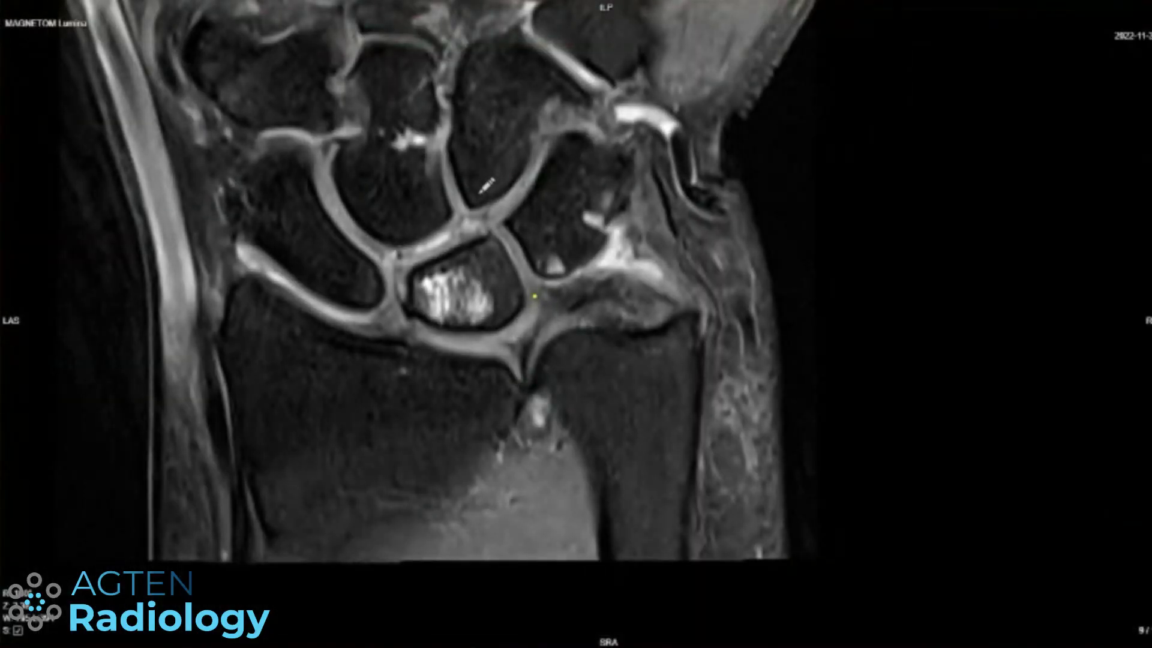
Step: Draw yellow lines along the radius, arrows at the carpal lesions, and a loop round the bright bone
mouse_move(534, 426)
left_mouse_down()
mouse_move(660, 398)
mouse_move(666, 503)
left_mouse_up()
left_click_drag(600, 520, 524, 427)
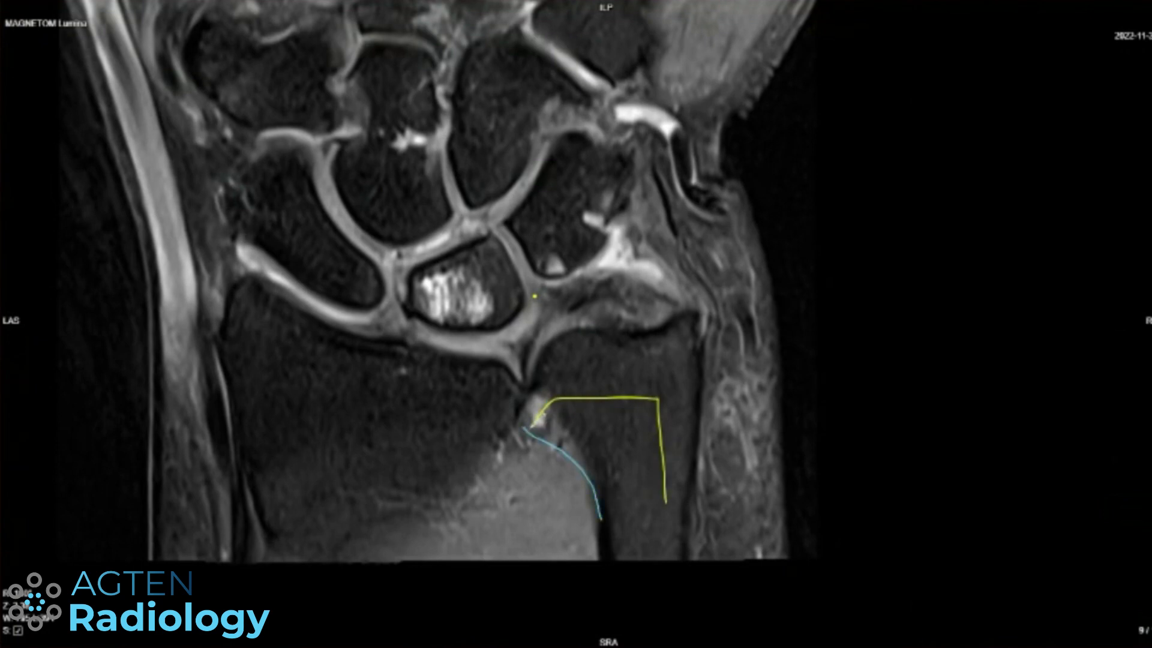
mouse_move(462, 157)
left_mouse_down()
mouse_move(426, 261)
mouse_move(459, 294)
mouse_move(493, 252)
left_mouse_up()
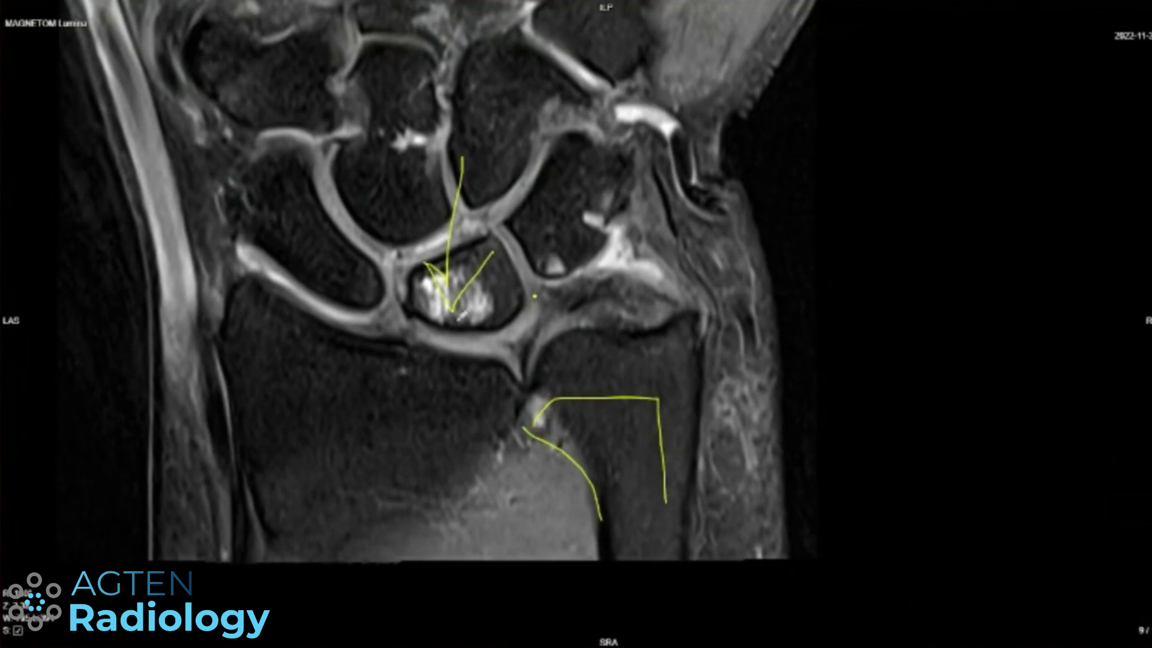
mouse_move(570, 144)
left_mouse_down()
mouse_move(652, 346)
mouse_move(668, 261)
left_mouse_up()
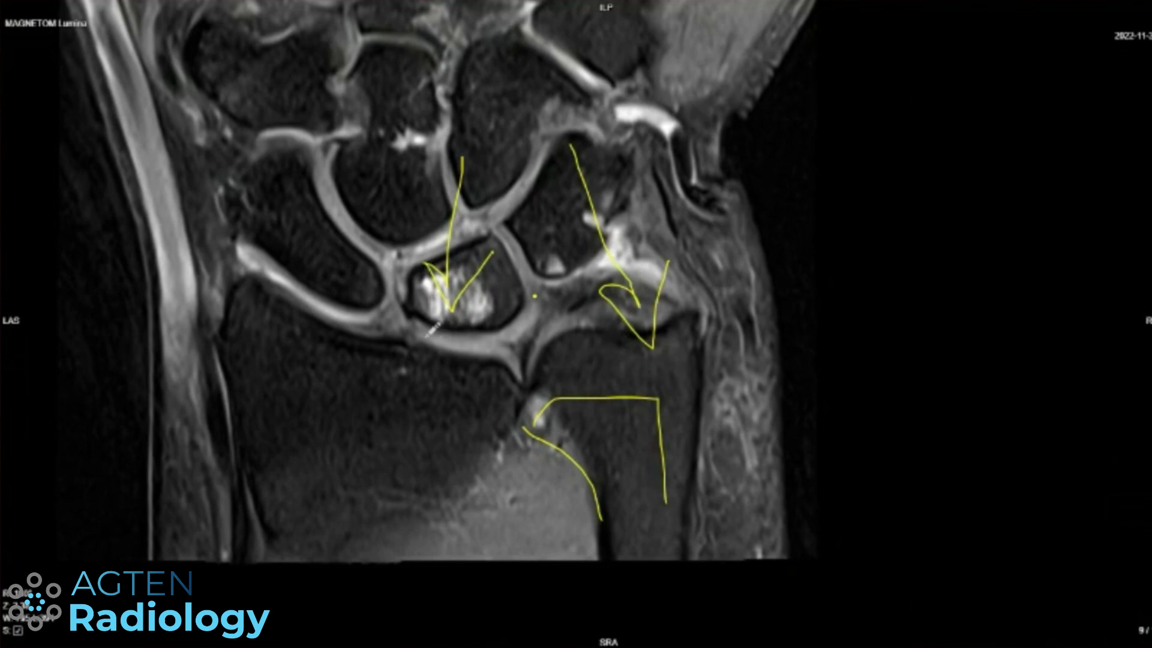
mouse_move(412, 300)
left_mouse_down()
mouse_move(513, 231)
mouse_move(412, 299)
left_mouse_up()
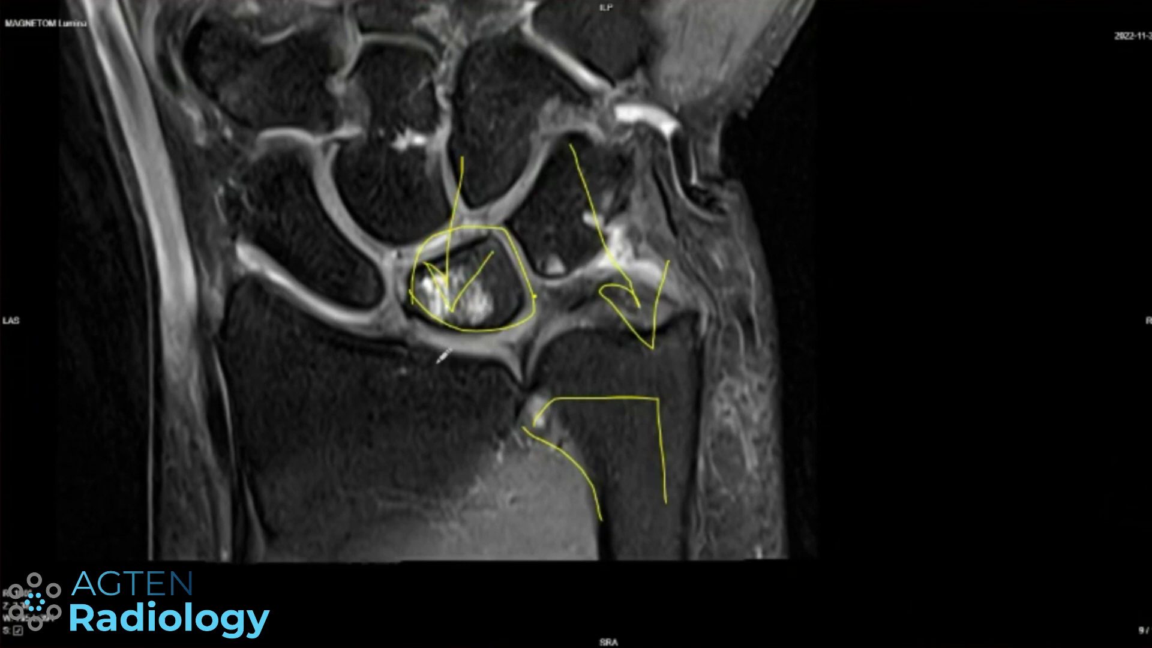
scroll(456, 354, "down", 2)
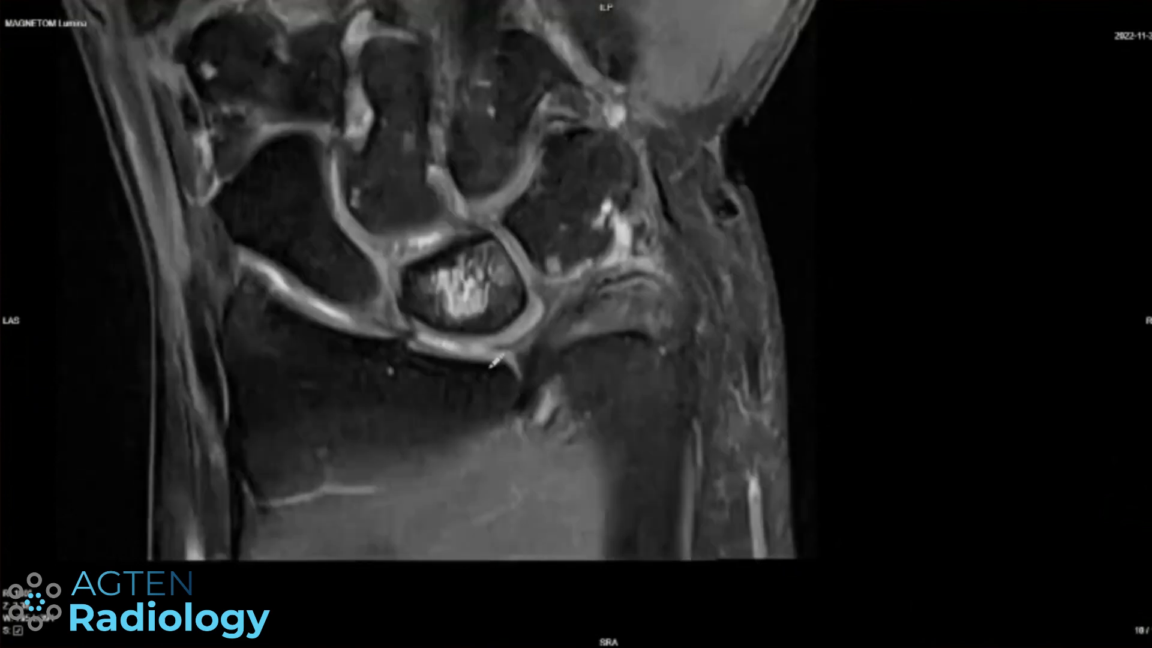
Step: Outline the bright carpal bone and mark its top edge on neighbouring coronal slices
scroll(496, 361, "up", 1)
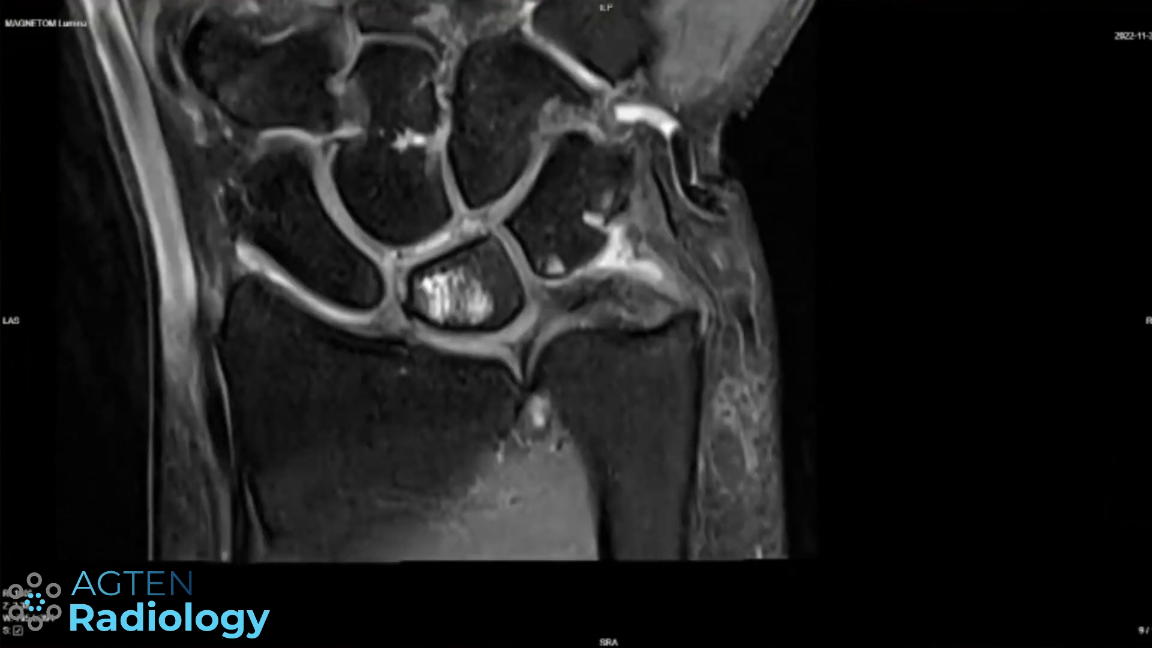
mouse_move(441, 251)
left_mouse_down()
mouse_move(528, 256)
mouse_move(413, 329)
mouse_move(438, 251)
left_mouse_up()
scroll(438, 250, "up", 2)
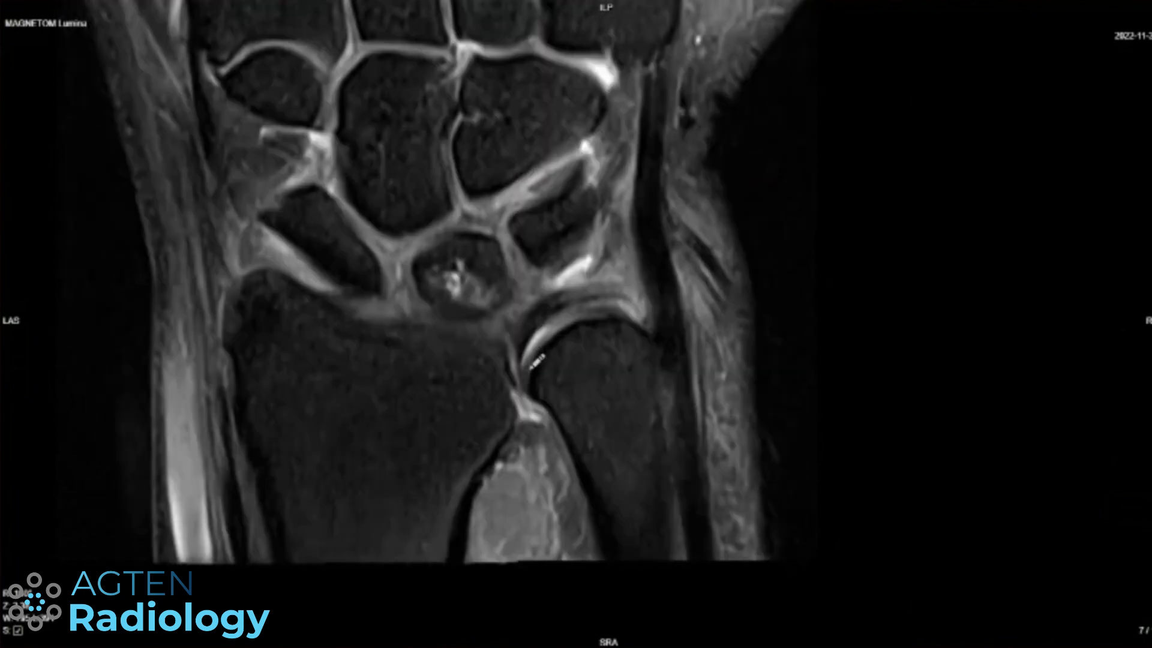
scroll(536, 360, "down", 3)
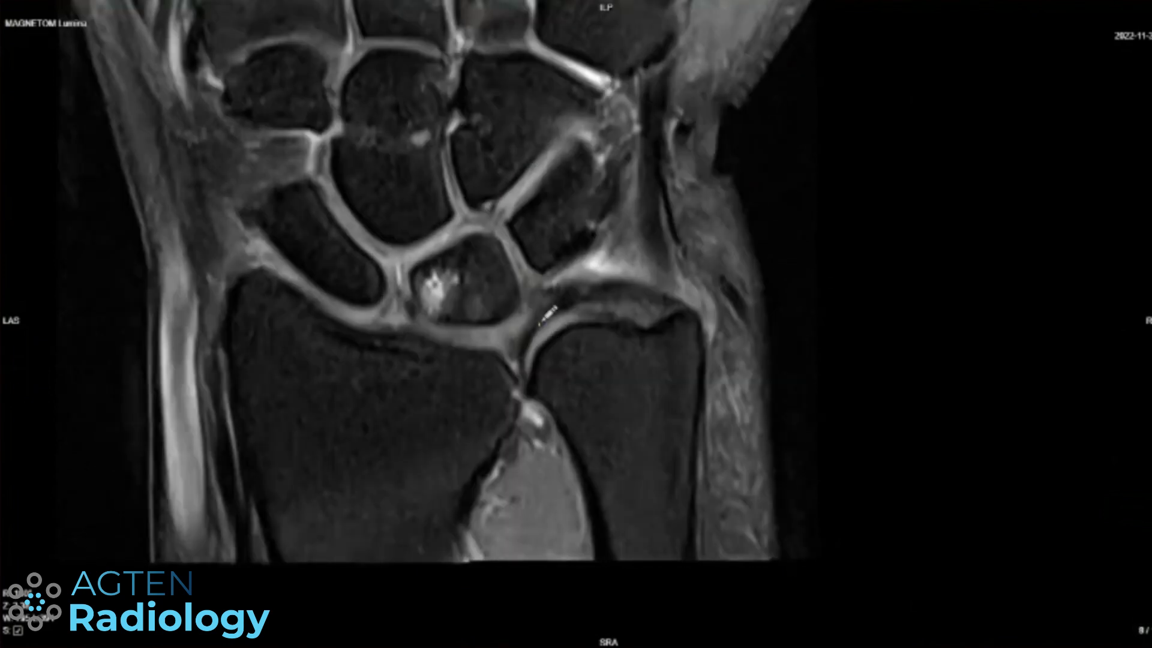
mouse_move(540, 324)
left_mouse_down()
mouse_move(584, 303)
mouse_move(612, 307)
left_mouse_up()
Step: Settle on coronal slice 9 and trace a line along the joint space
scroll(606, 366, "down", 1)
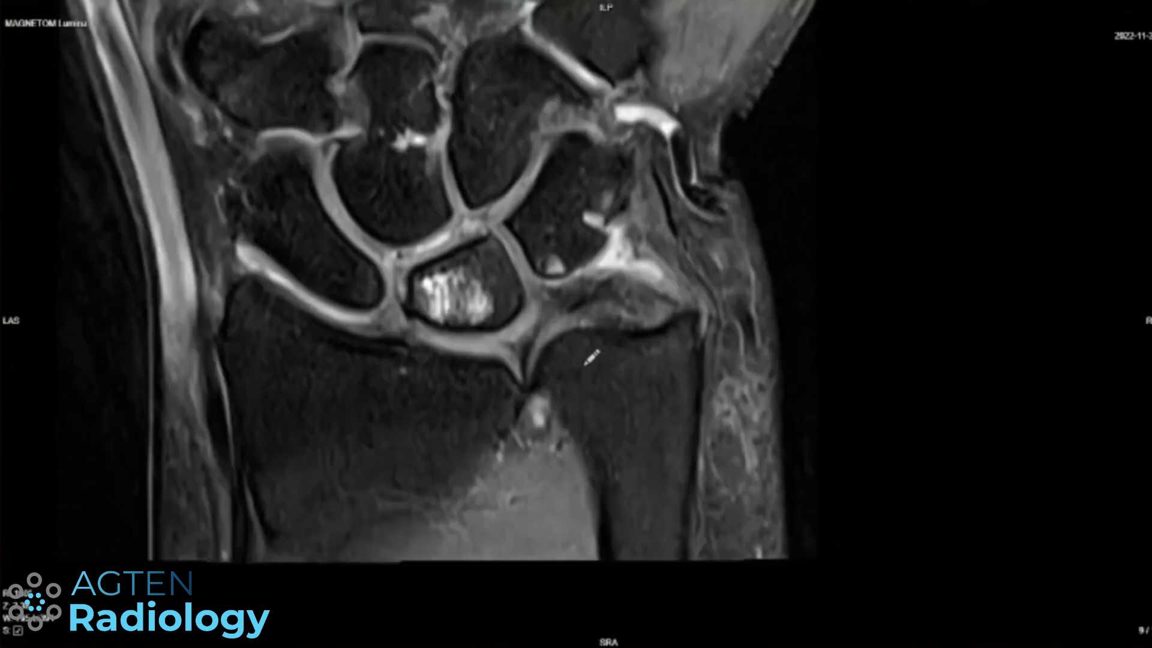
scroll(594, 357, "down", 3)
scroll(600, 360, "up", 3)
scroll(635, 377, "up", 1)
scroll(624, 372, "down", 1)
scroll(599, 364, "up", 1)
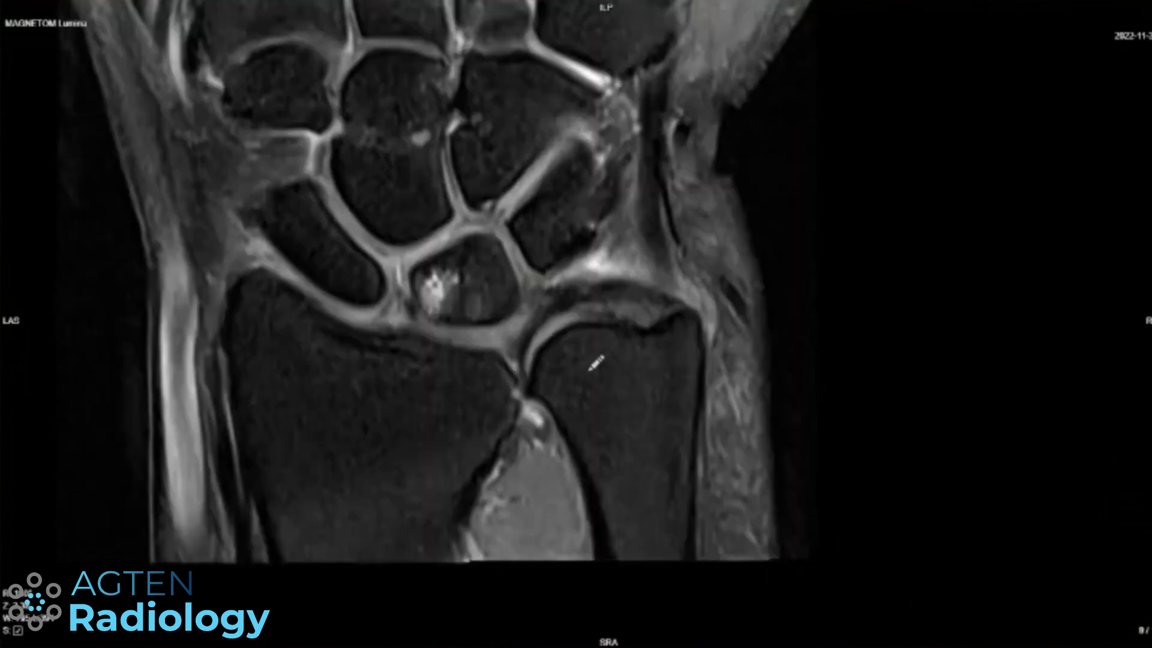
scroll(591, 359, "down", 2)
scroll(558, 342, "up", 1)
scroll(574, 312, "up", 2)
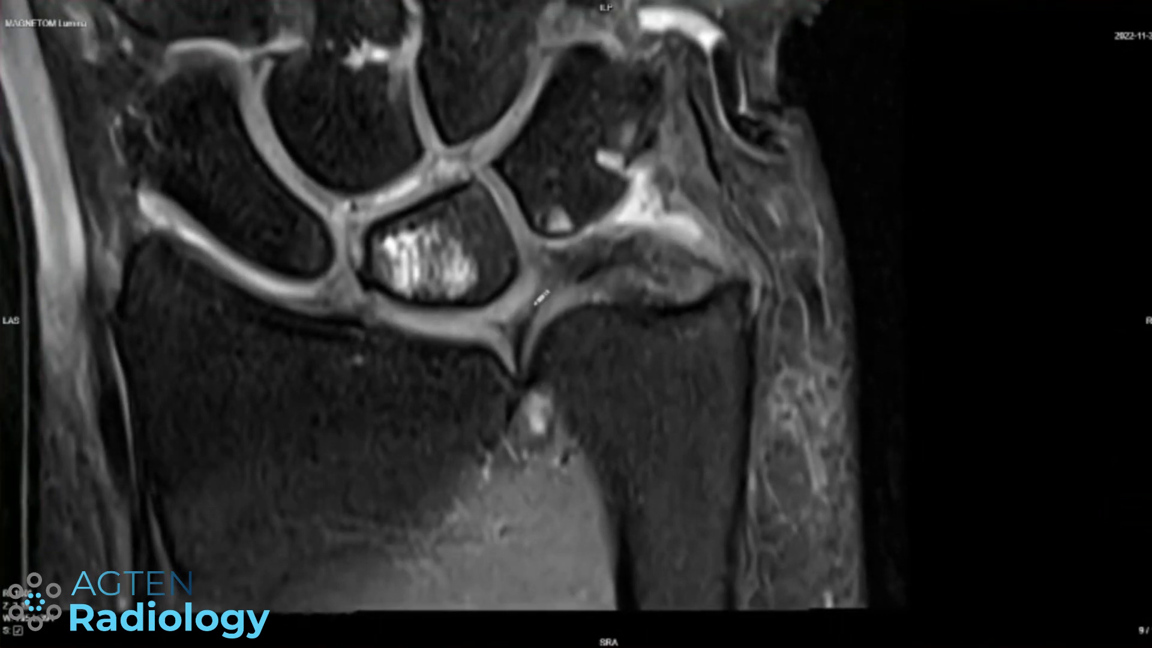
left_click_drag(528, 293, 536, 231)
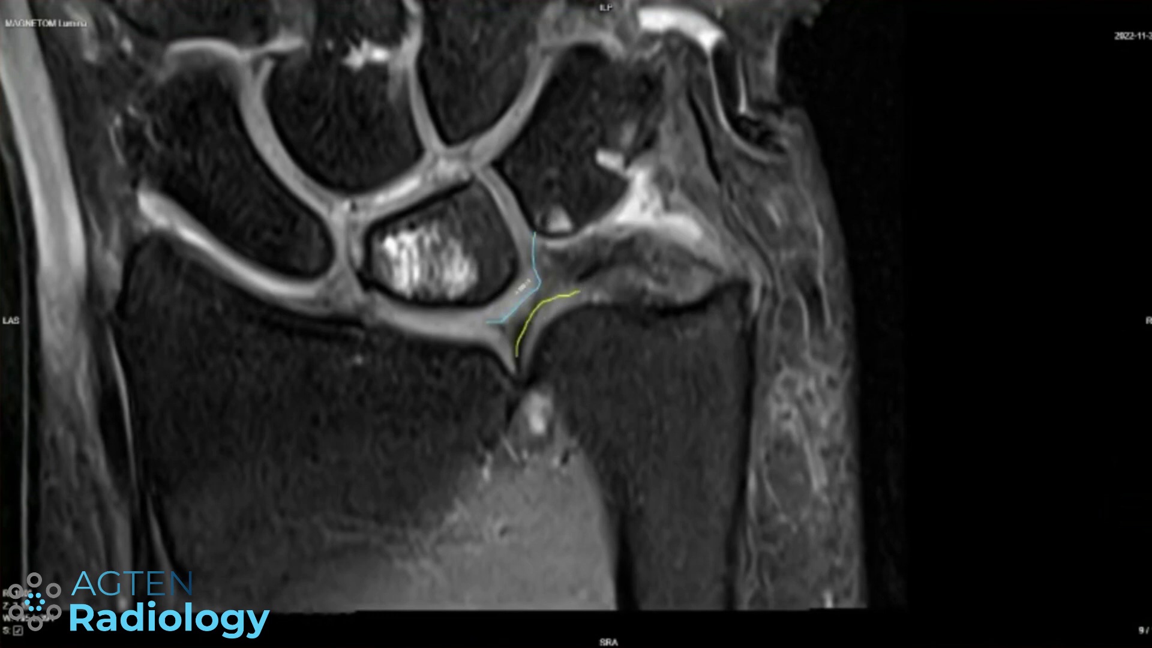
Step: Circle the lesions beside the bright bone and below the joint line, plus a mark near the upper joint
scroll(557, 308, "down", 1)
scroll(556, 308, "up", 1)
mouse_move(477, 252)
left_mouse_down()
mouse_move(487, 294)
mouse_move(490, 246)
left_mouse_up()
mouse_move(563, 314)
left_mouse_down()
mouse_move(547, 365)
mouse_move(591, 303)
left_mouse_up()
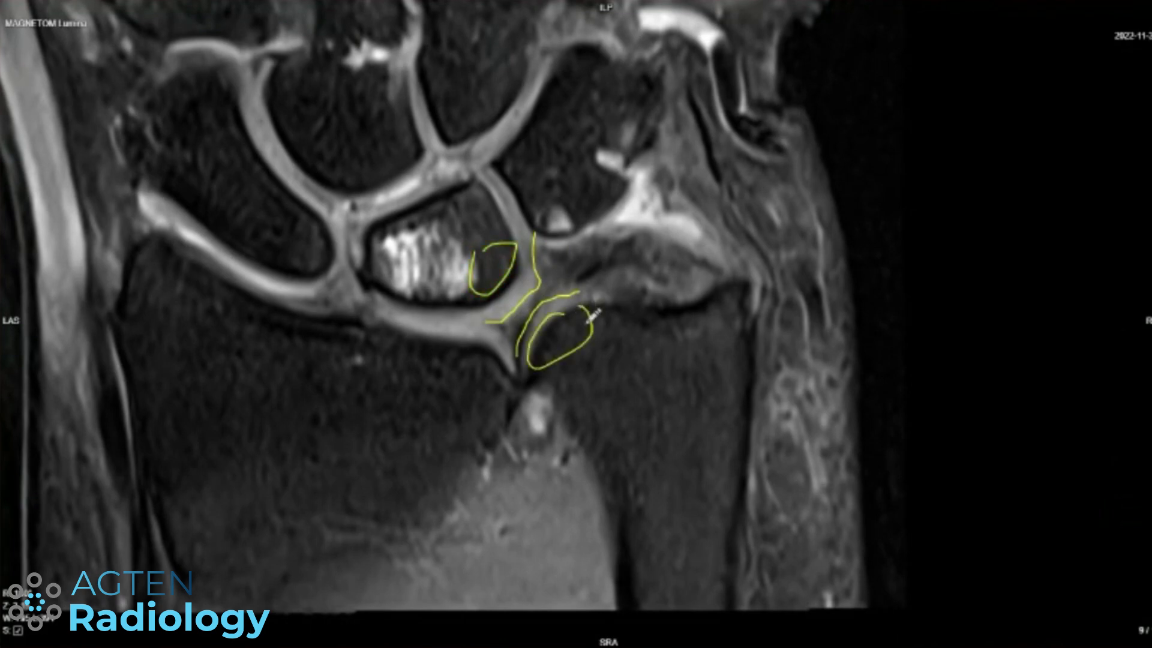
scroll(596, 313, "down", 1)
scroll(600, 307, "up", 1)
left_click_drag(552, 213, 559, 222)
Step: Centre the enlarged coronal image and step through nearby slices
scroll(618, 216, "down", 1)
scroll(618, 227, "down", 1)
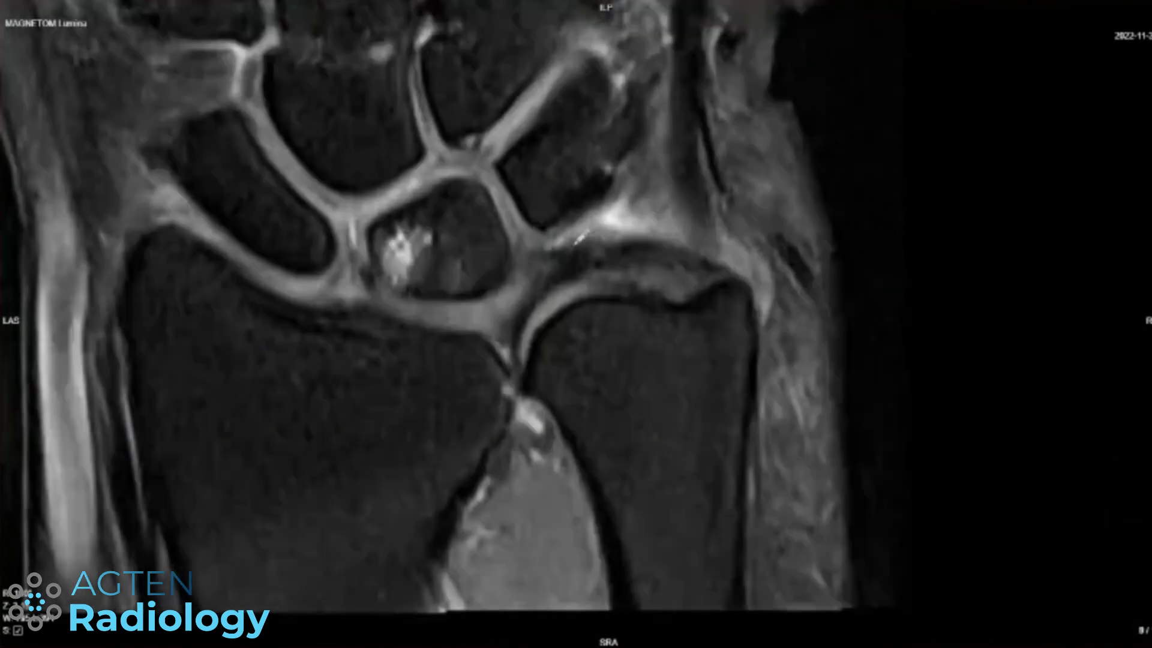
scroll(609, 240, "up", 2)
scroll(603, 246, "down", 3)
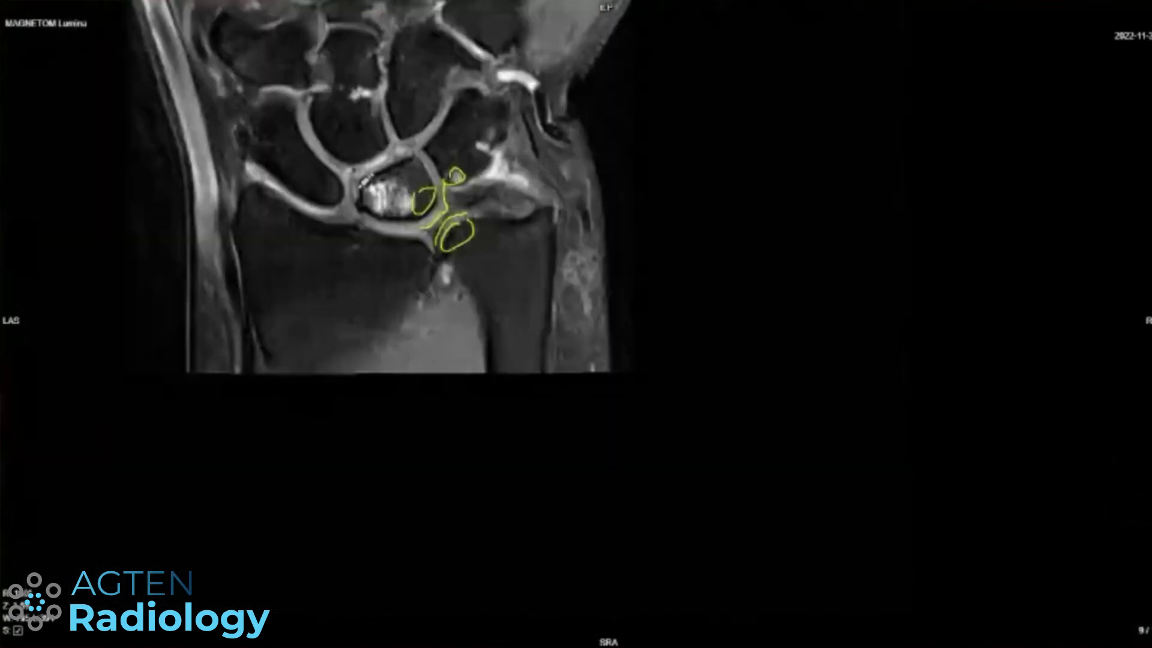
scroll(602, 246, "down", 1)
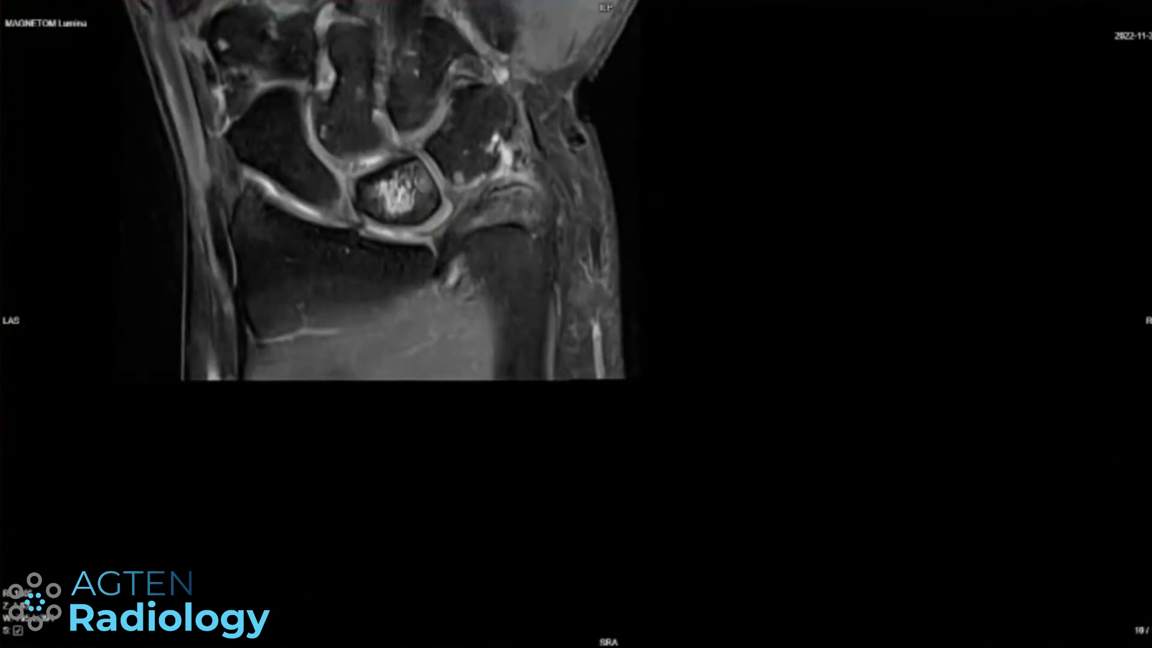
left_click_drag(499, 169, 631, 379)
scroll(574, 464, "up", 3)
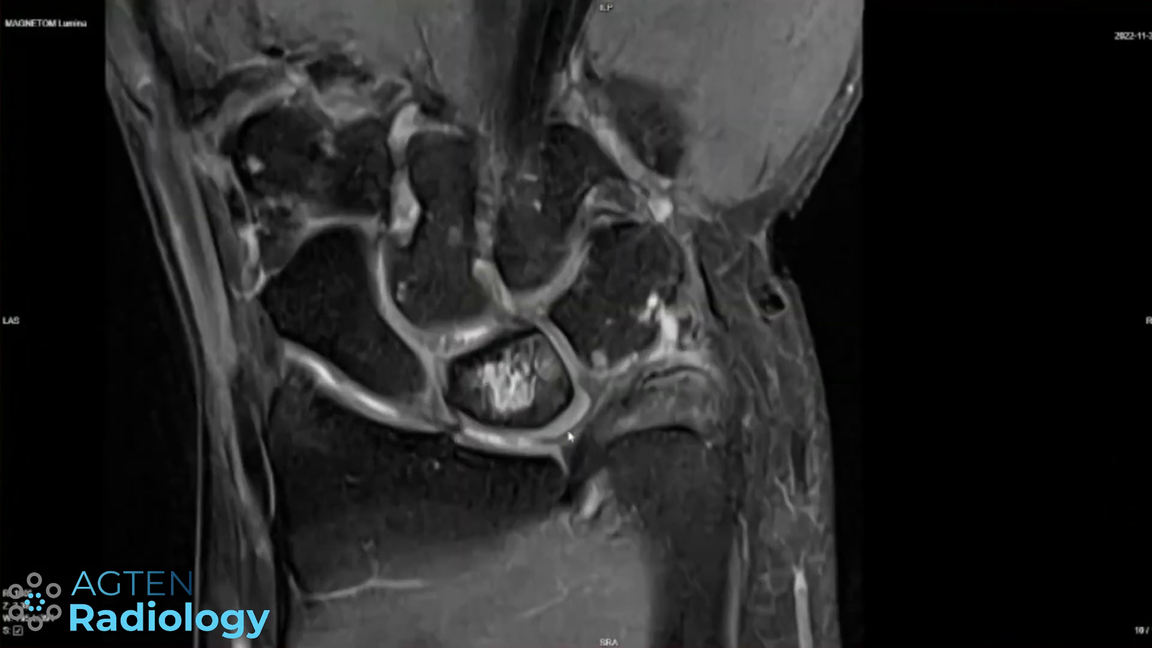
scroll(562, 451, "down", 1)
scroll(562, 451, "up", 1)
scroll(562, 452, "up", 2)
scroll(540, 438, "down", 1)
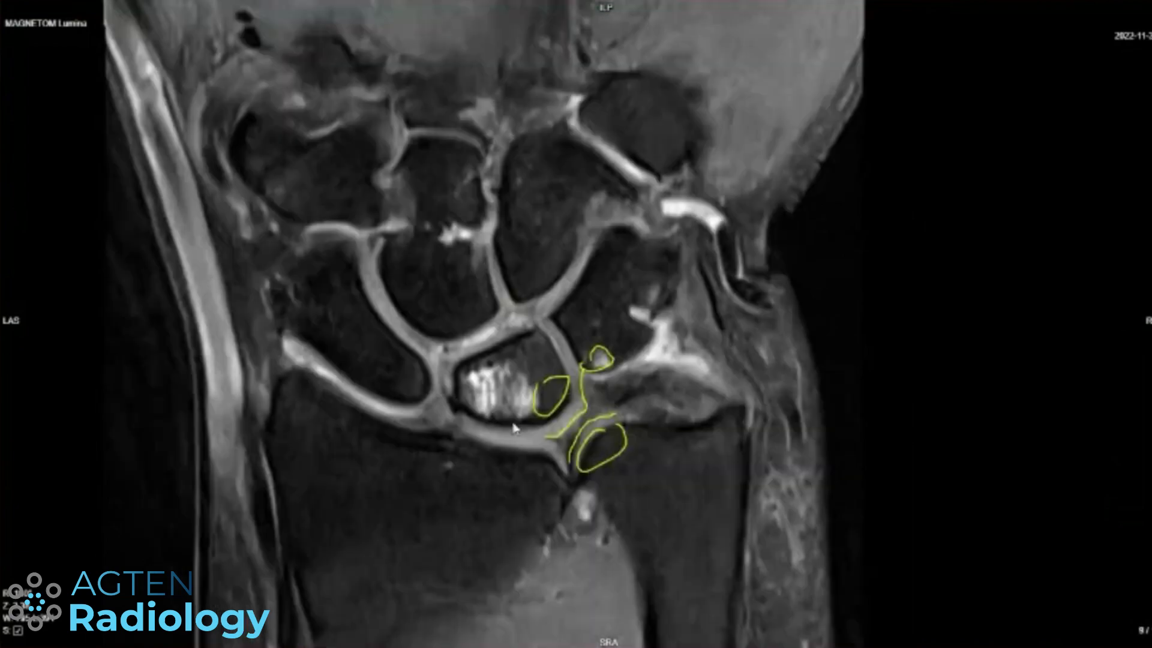
Step: Restore the six-pane layout and scroll the second axial series to check reference lines
double_click(474, 322)
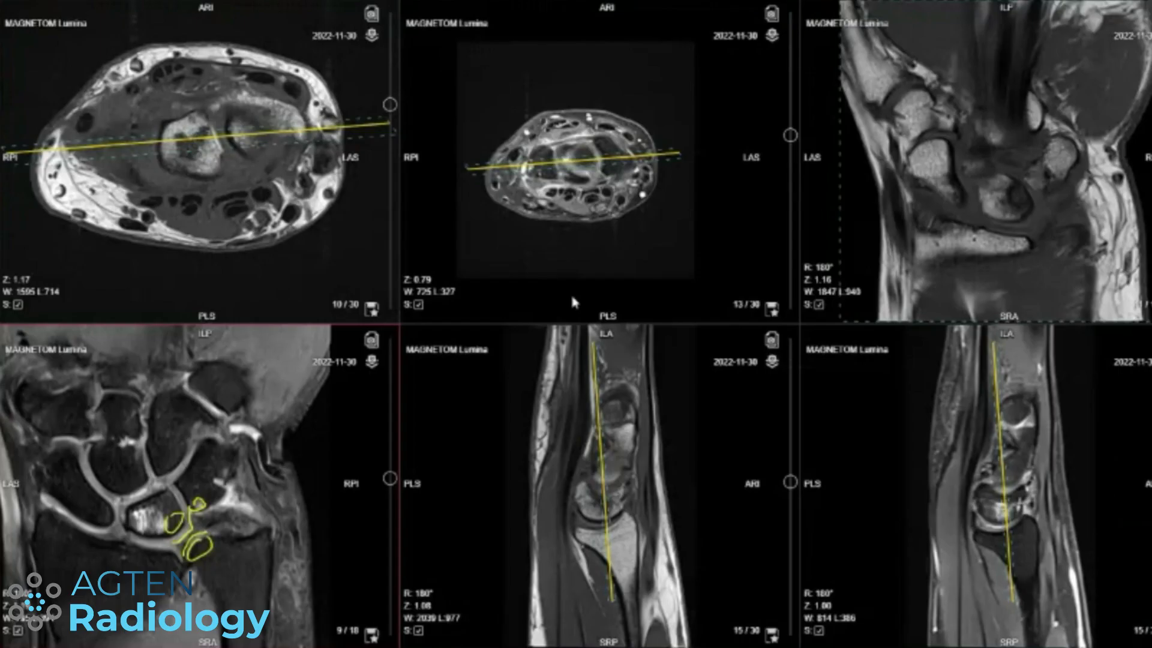
left_click(742, 239)
scroll(597, 239, "down", 5)
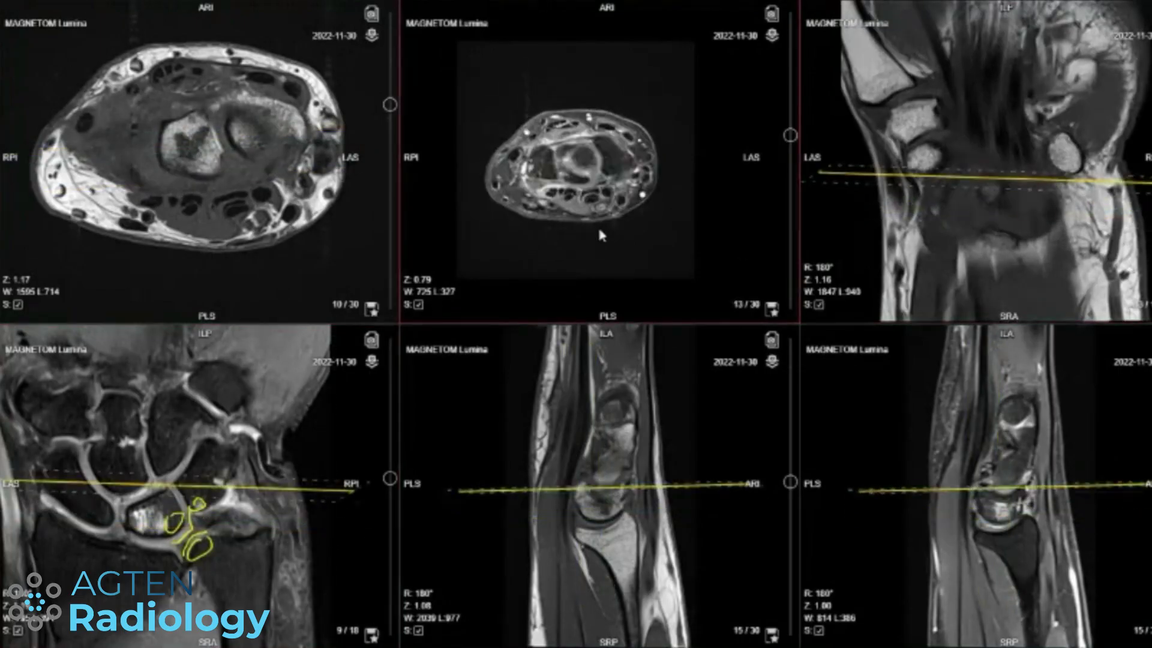
scroll(621, 219, "up", 3)
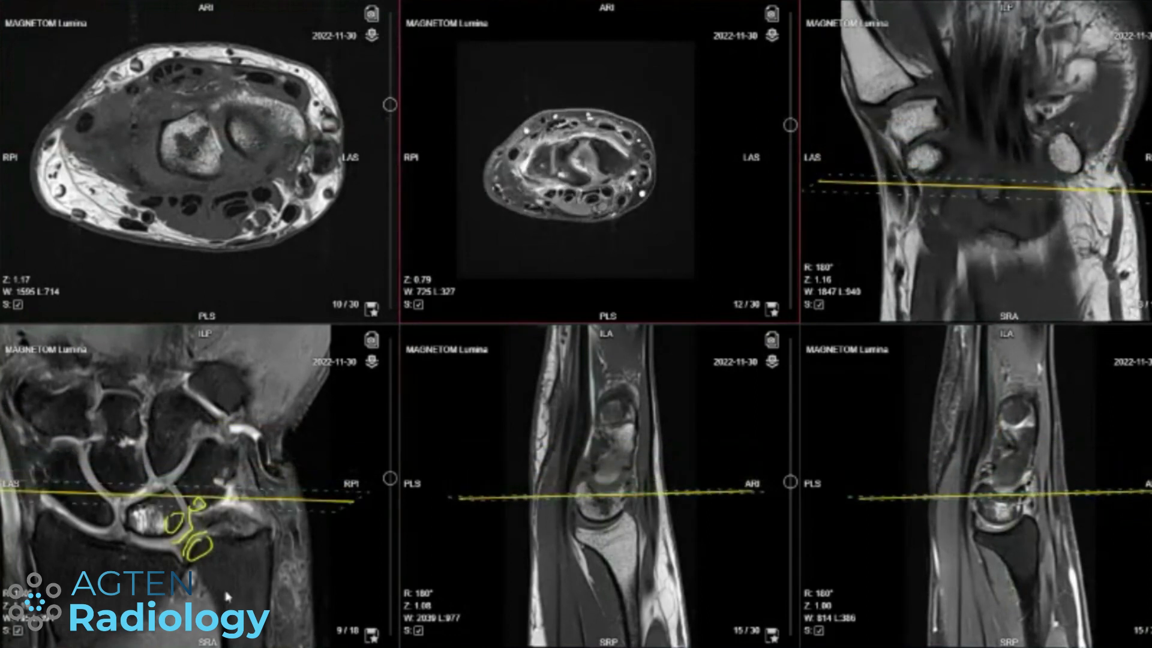
scroll(228, 576, "up", 1)
Step: Show the coronal series alone and browse its slices to the target carpal bone
double_click(198, 480)
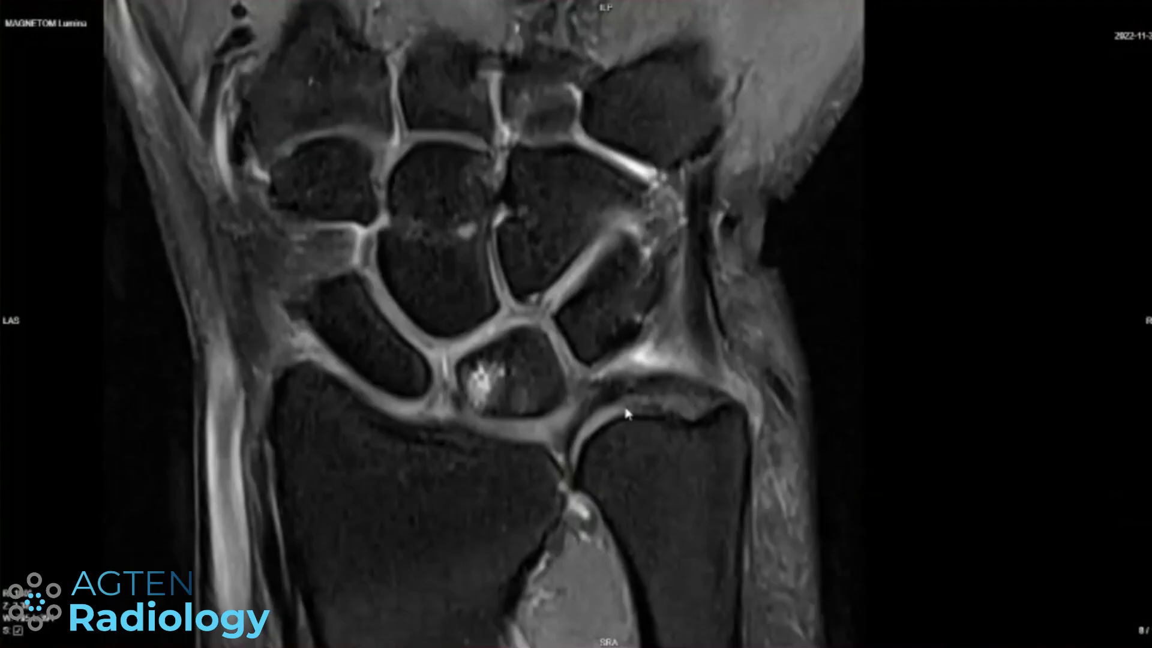
scroll(720, 225, "down", 1)
scroll(720, 225, "up", 4)
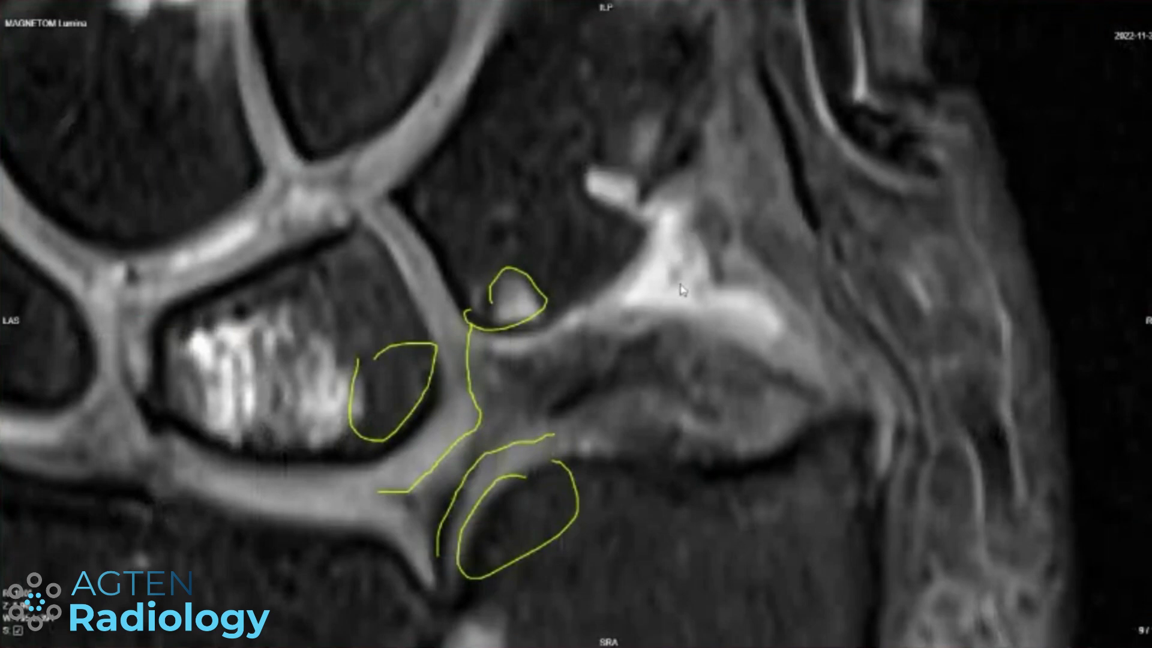
scroll(701, 321, "down", 1)
scroll(704, 316, "up", 1)
scroll(368, 163, "down", 3)
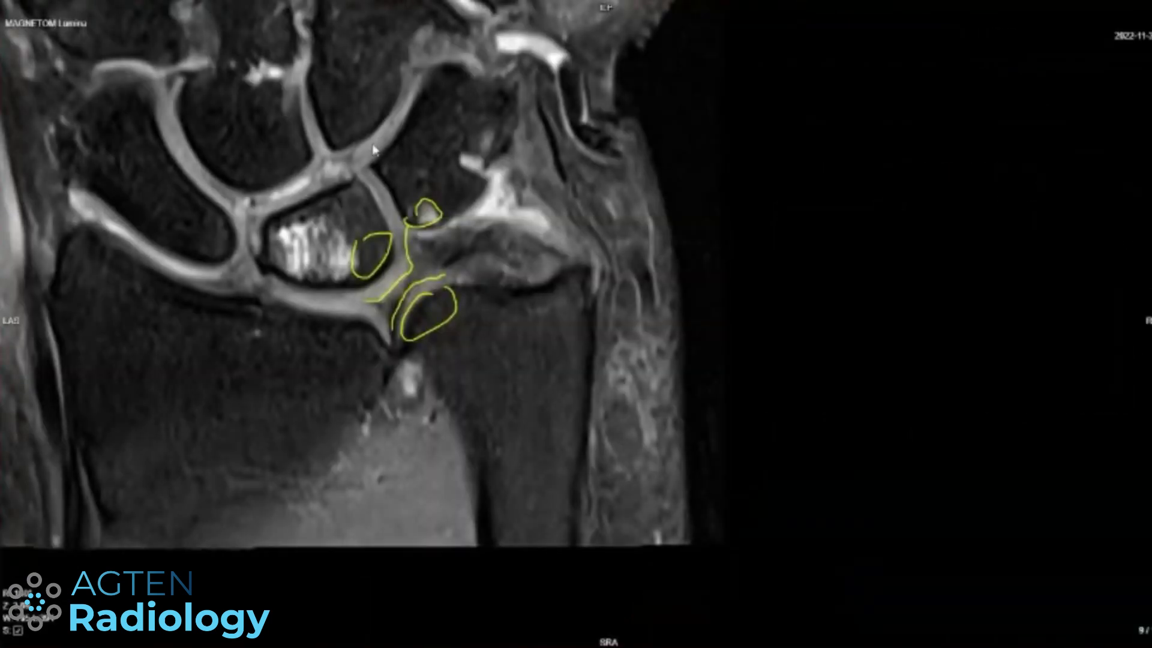
scroll(420, 238, "down", 5)
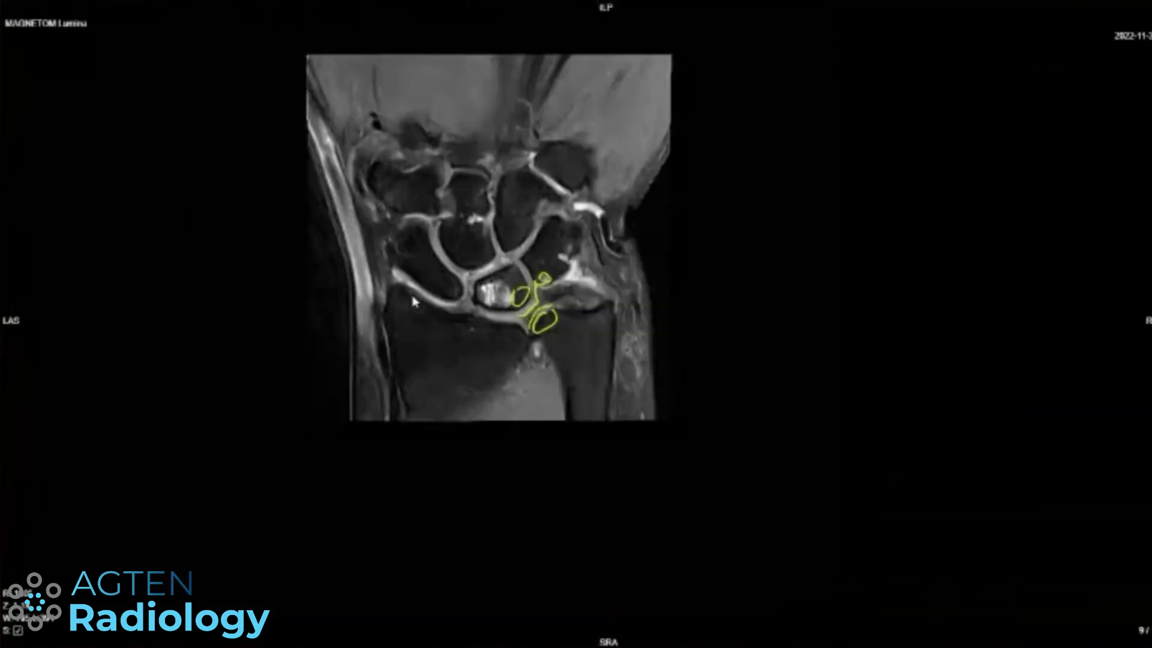
scroll(508, 183, "up", 5)
scroll(504, 165, "down", 4)
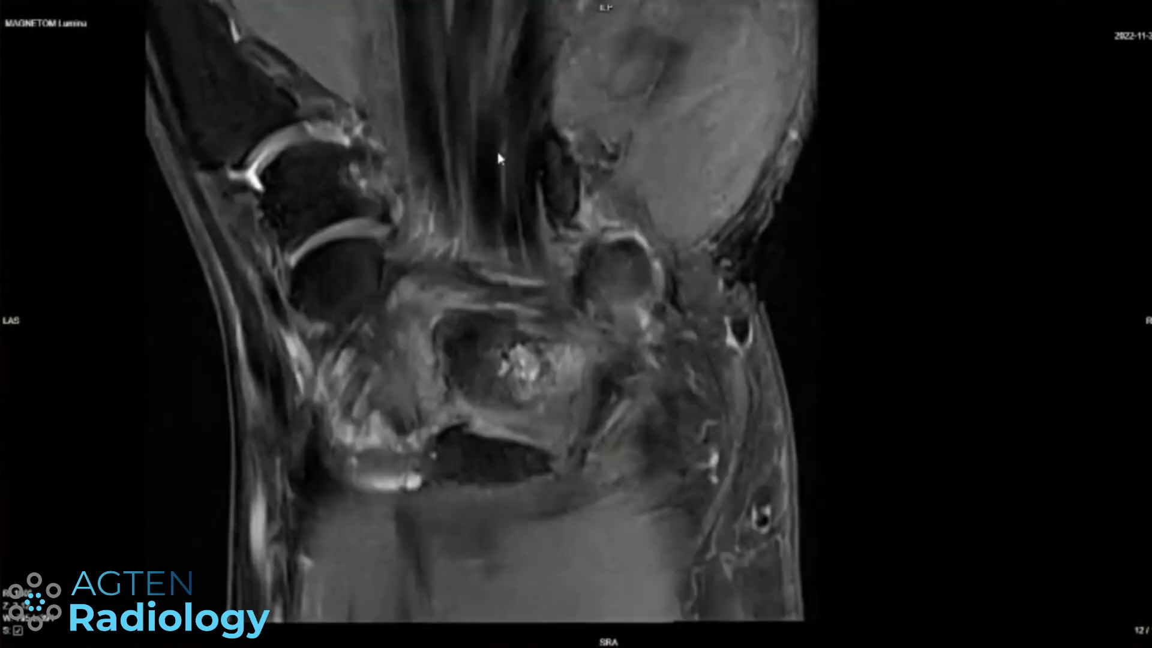
scroll(504, 180, "up", 5)
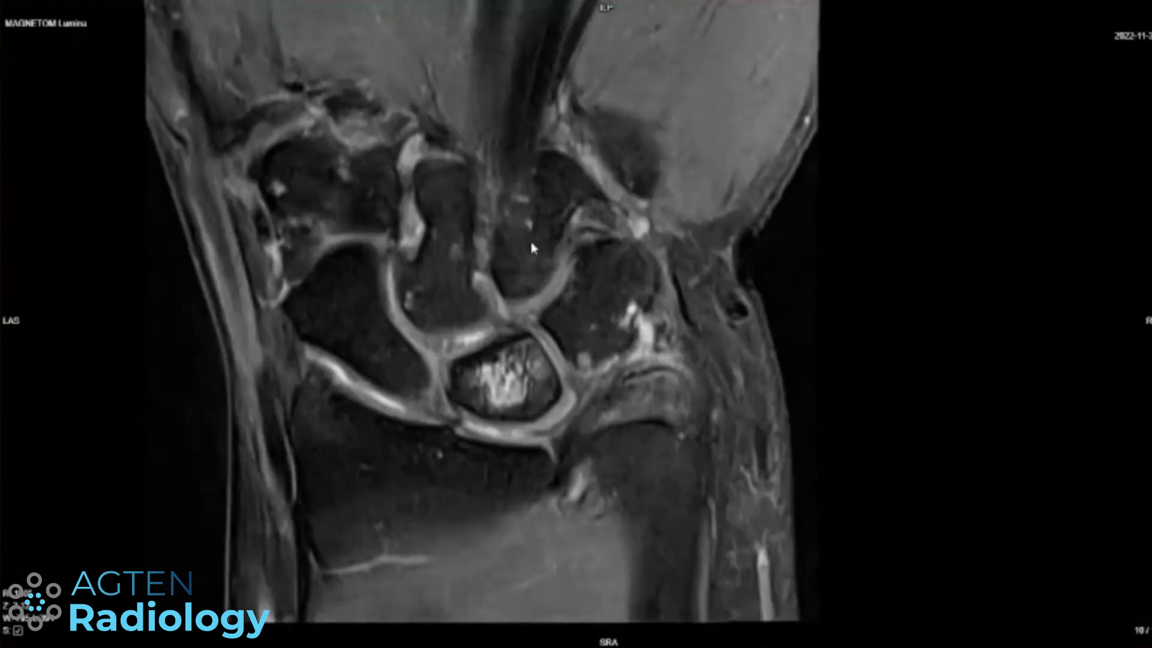
scroll(547, 301, "down", 1)
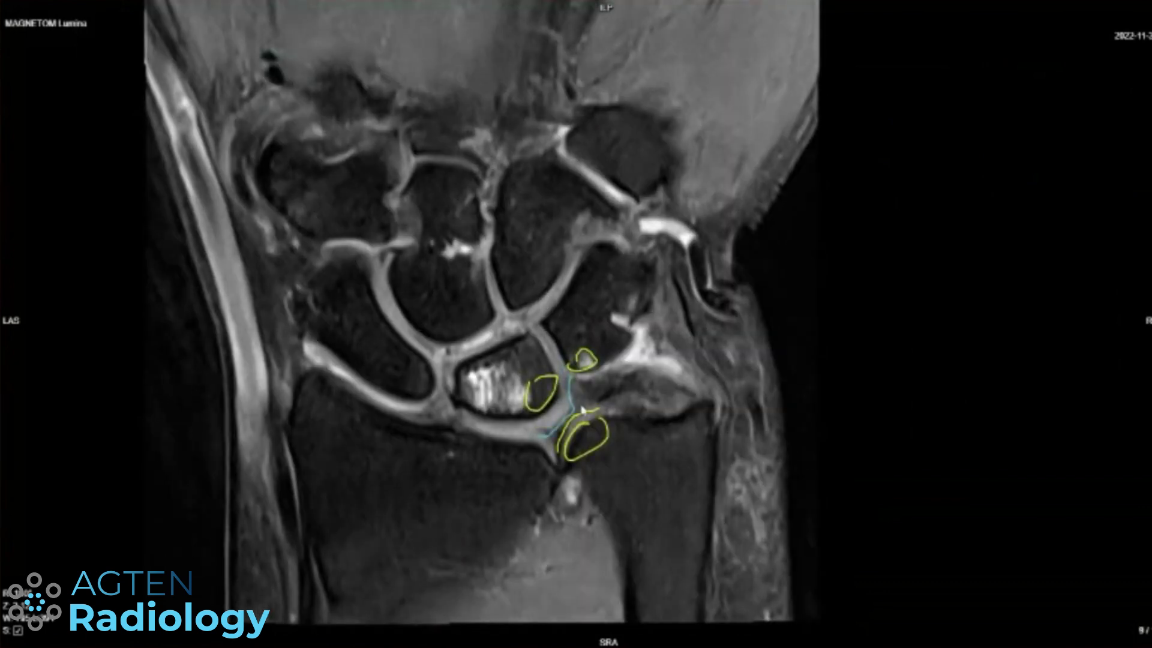
scroll(439, 360, "down", 1)
scroll(480, 390, "up", 1)
scroll(594, 453, "up", 2)
scroll(594, 453, "down", 2)
scroll(621, 372, "up", 2)
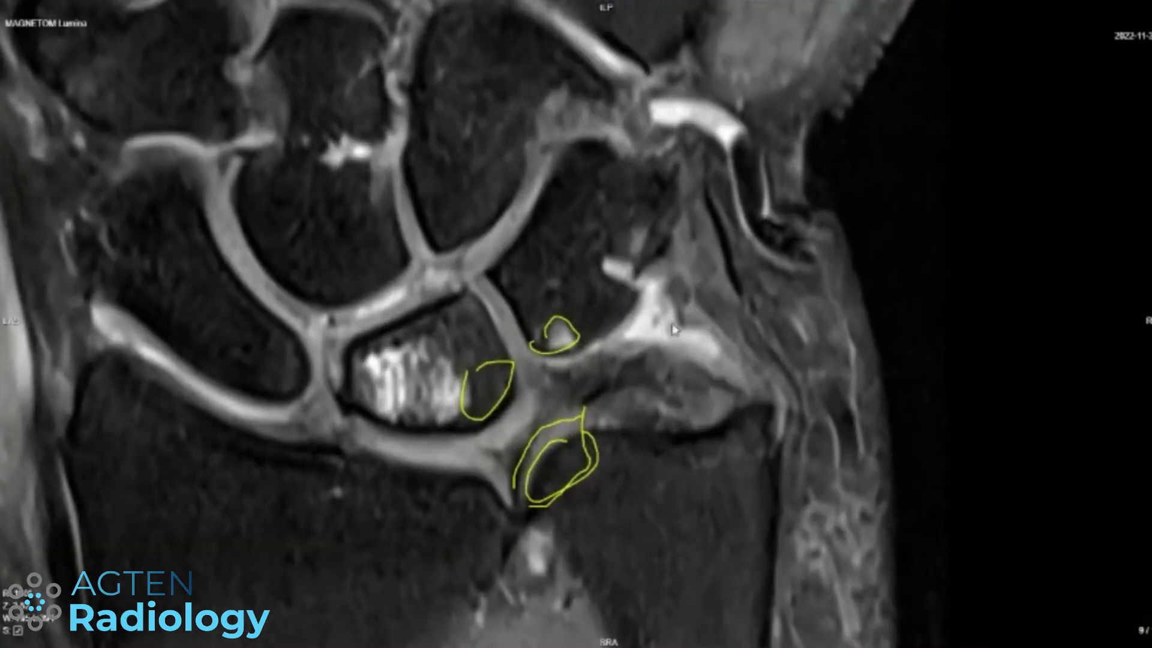
scroll(704, 352, "down", 1)
scroll(706, 367, "up", 3)
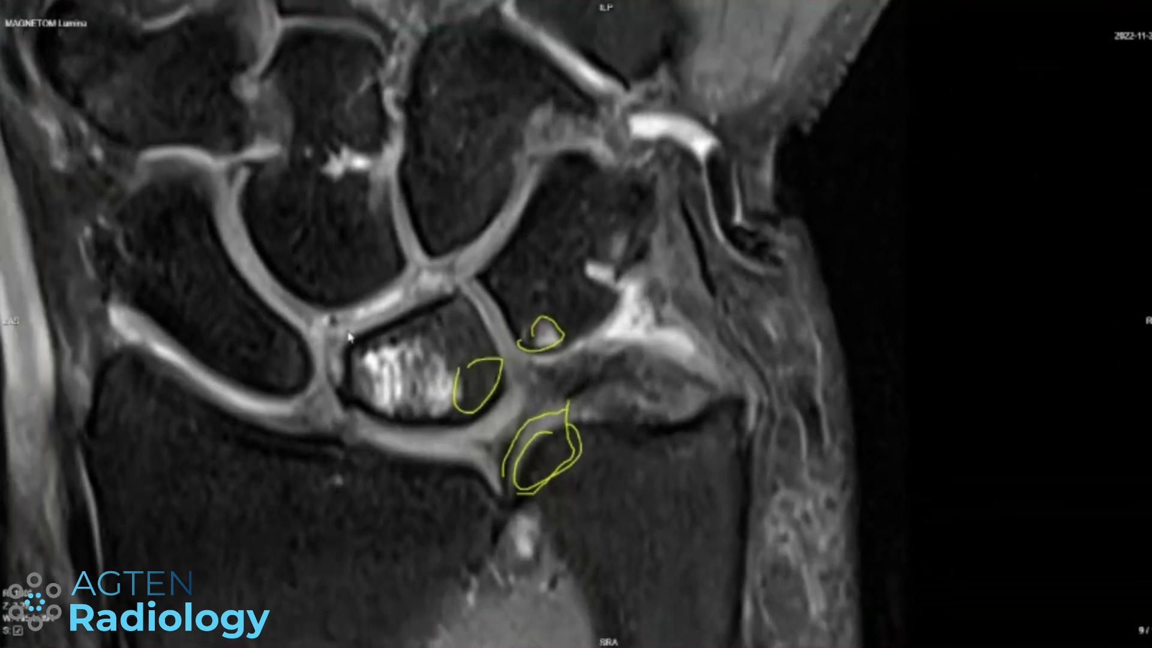
scroll(412, 390, "down", 2)
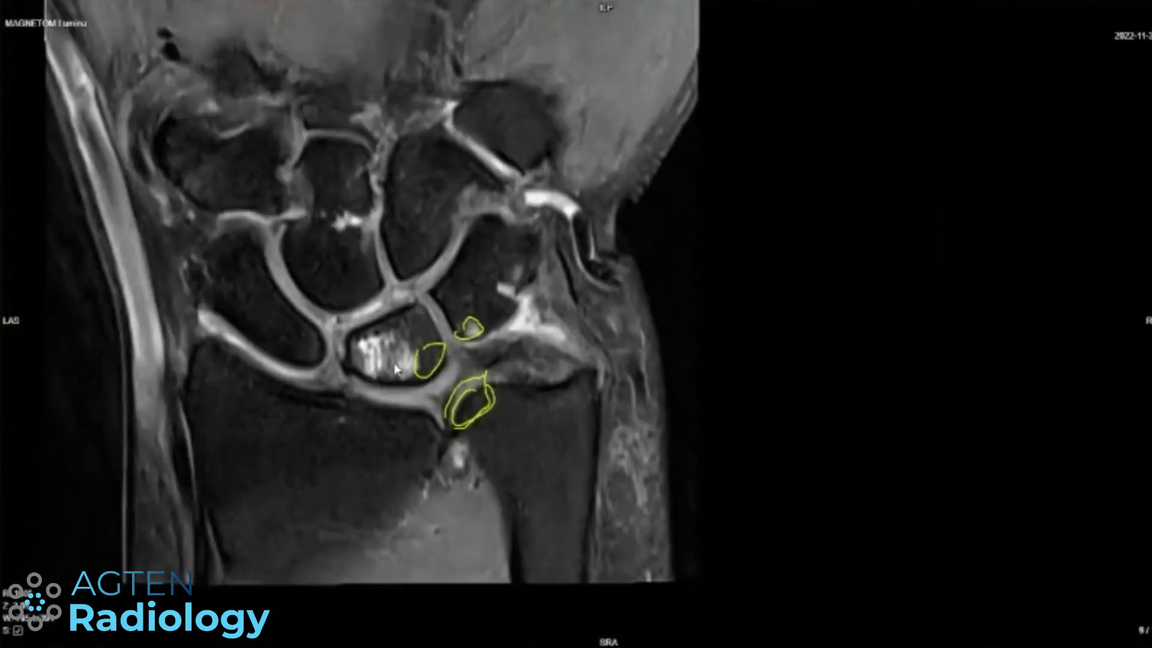
Step: Circle the lesion in the carpal bone beside the bright one with the Pencil tool
right_click(394, 403)
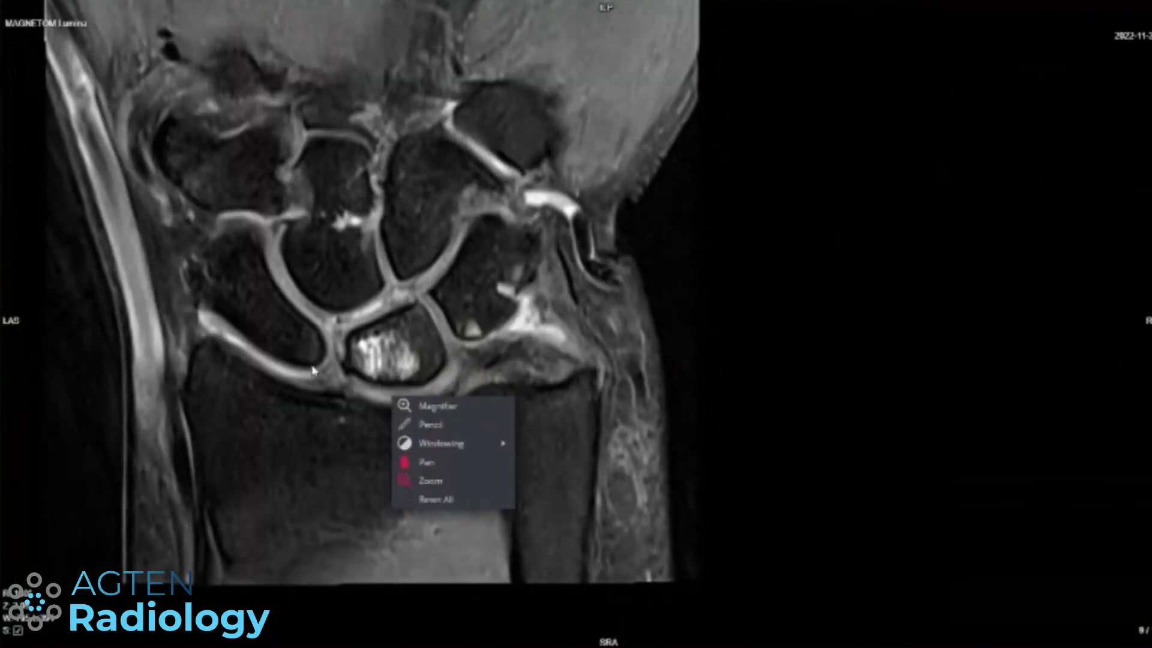
left_click(421, 405)
left_click_drag(302, 328, 303, 324)
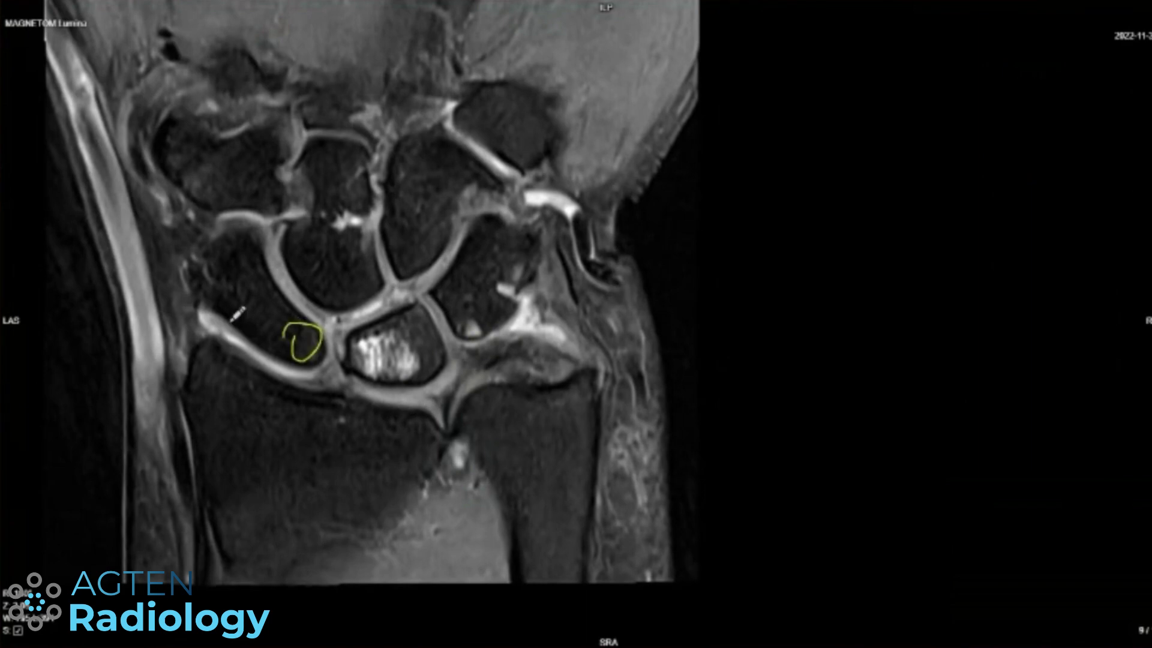
scroll(540, 429, "down", 2)
scroll(539, 431, "up", 2)
Step: Restore the six-pane grid, scroll the coronal series to slice 8, and select the second sagittal series
double_click(237, 281)
scroll(189, 454, "down", 2)
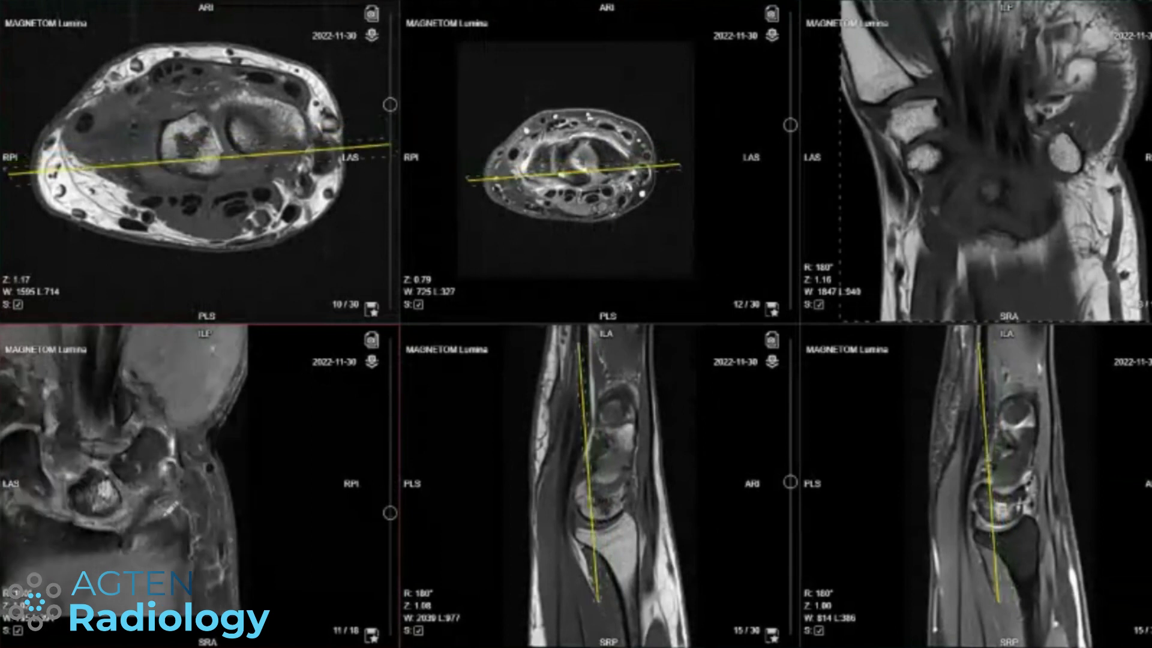
scroll(168, 492, "up", 2)
scroll(153, 524, "down", 1)
scroll(134, 527, "up", 1)
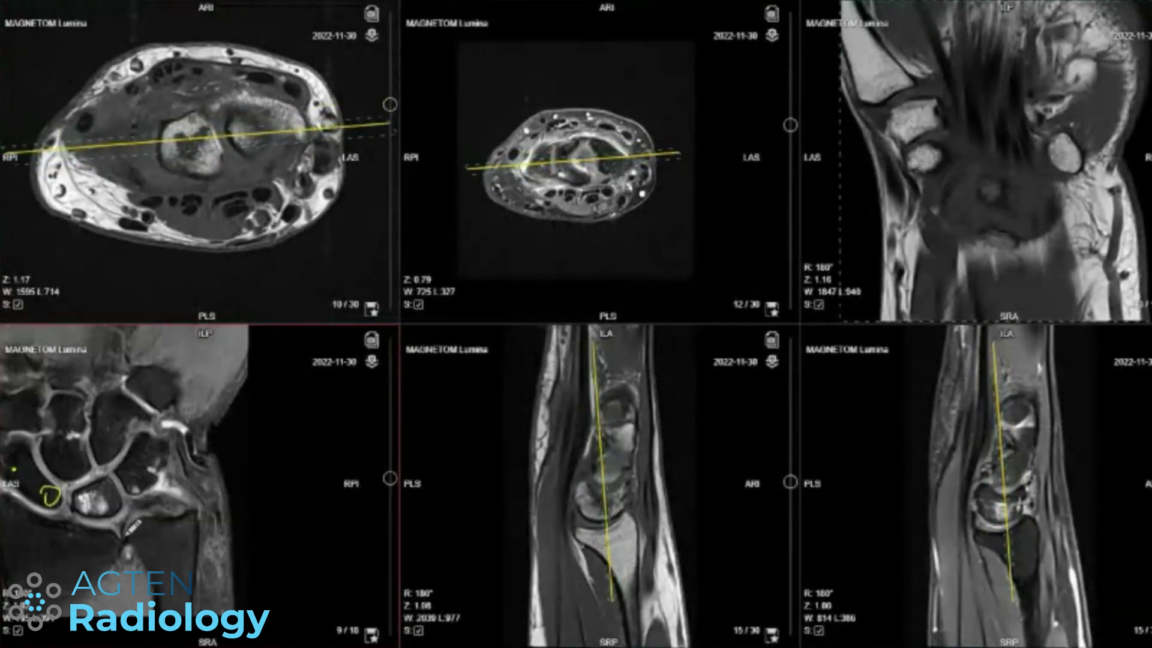
scroll(113, 480, "down", 1)
scroll(141, 510, "up", 2)
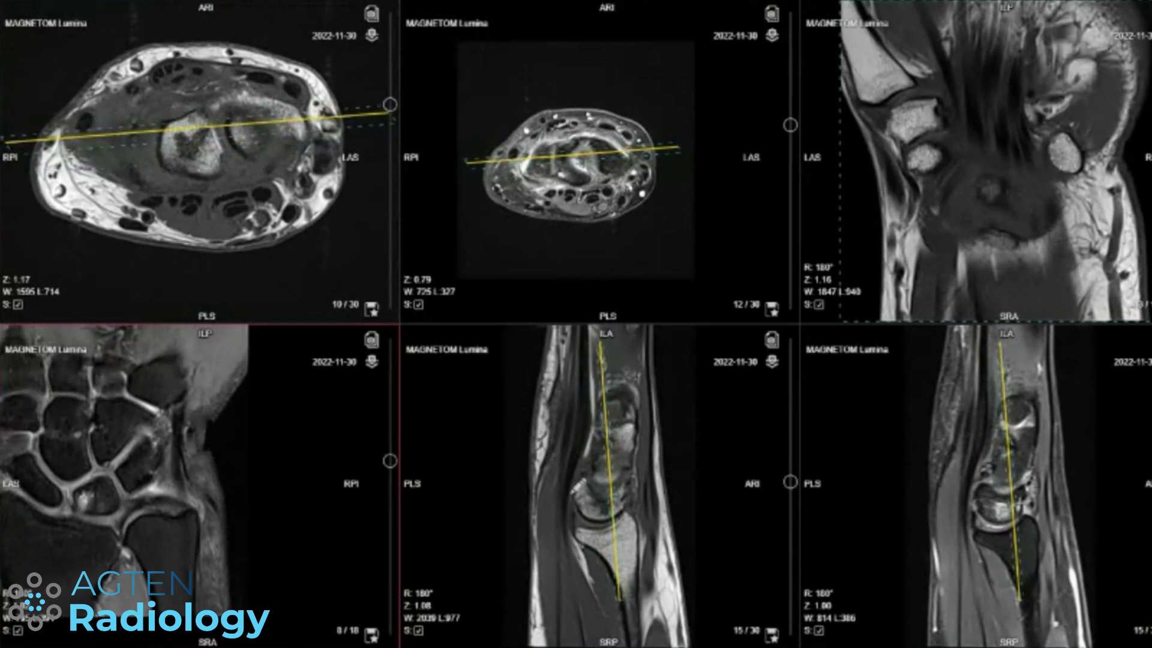
left_click(966, 533)
Step: Step through the second sagittal and first coronal slices, magnifying the carpal bones
scroll(1019, 542, "down", 2)
scroll(1044, 498, "up", 3)
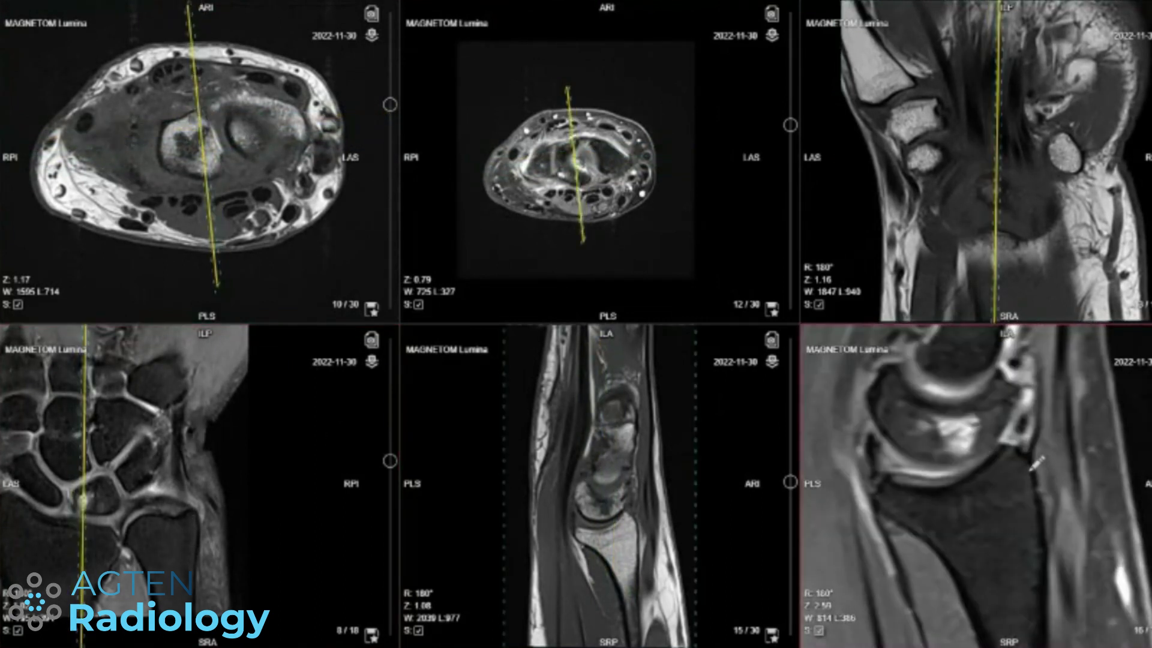
scroll(1033, 460, "down", 3)
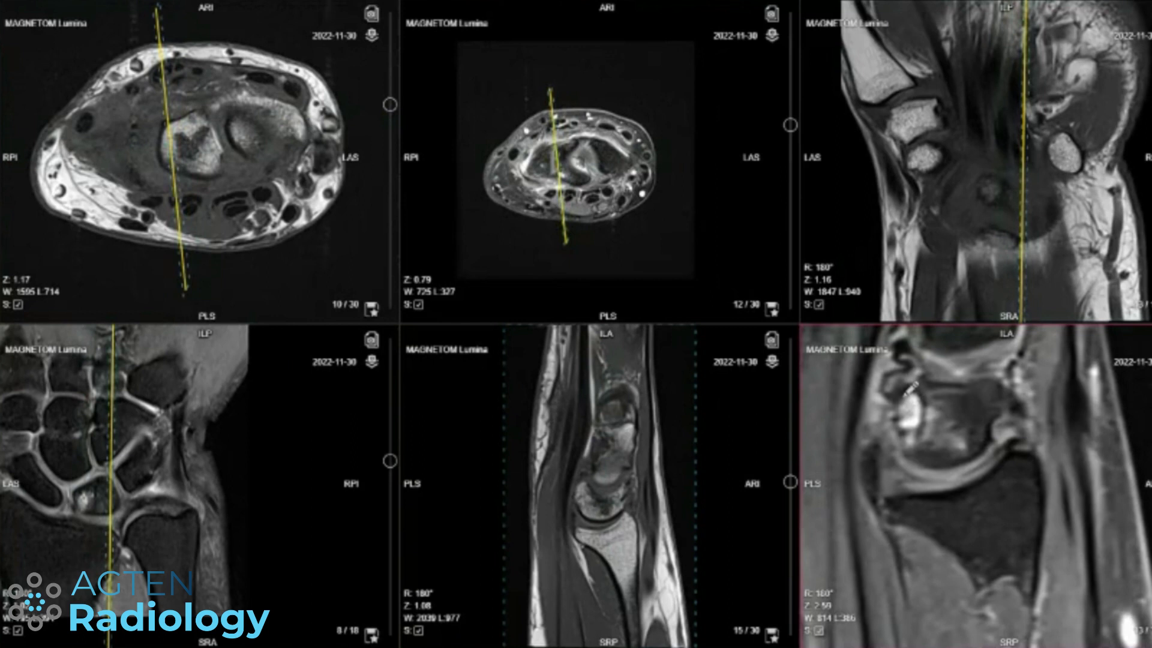
scroll(909, 390, "down", 3)
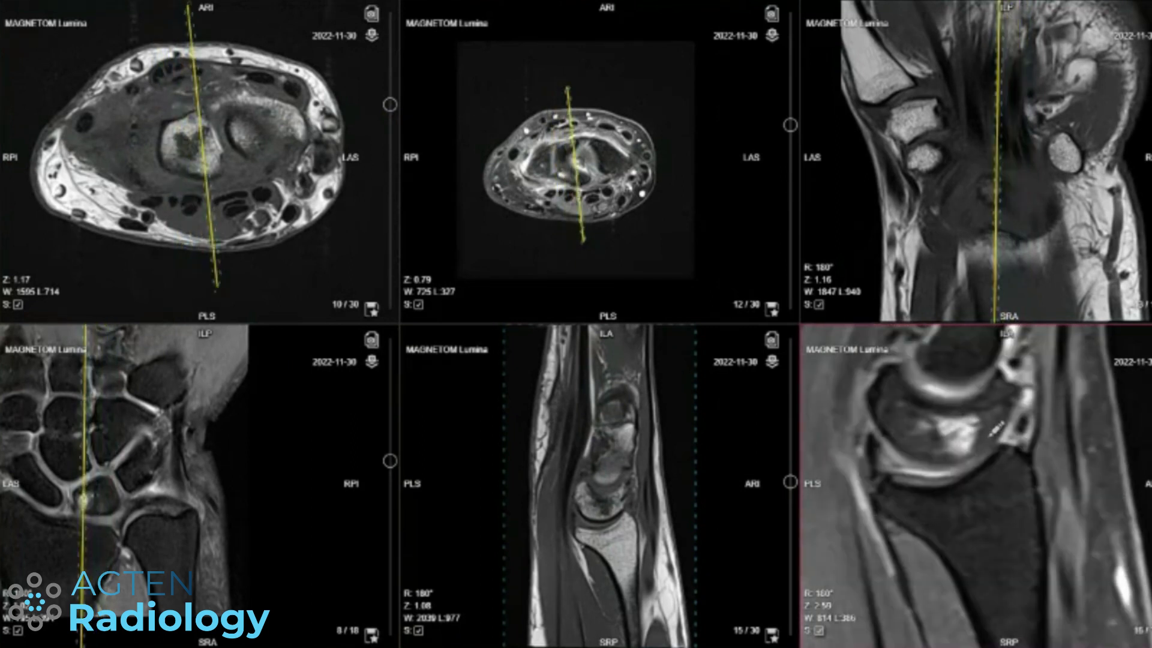
scroll(976, 486, "up", 4)
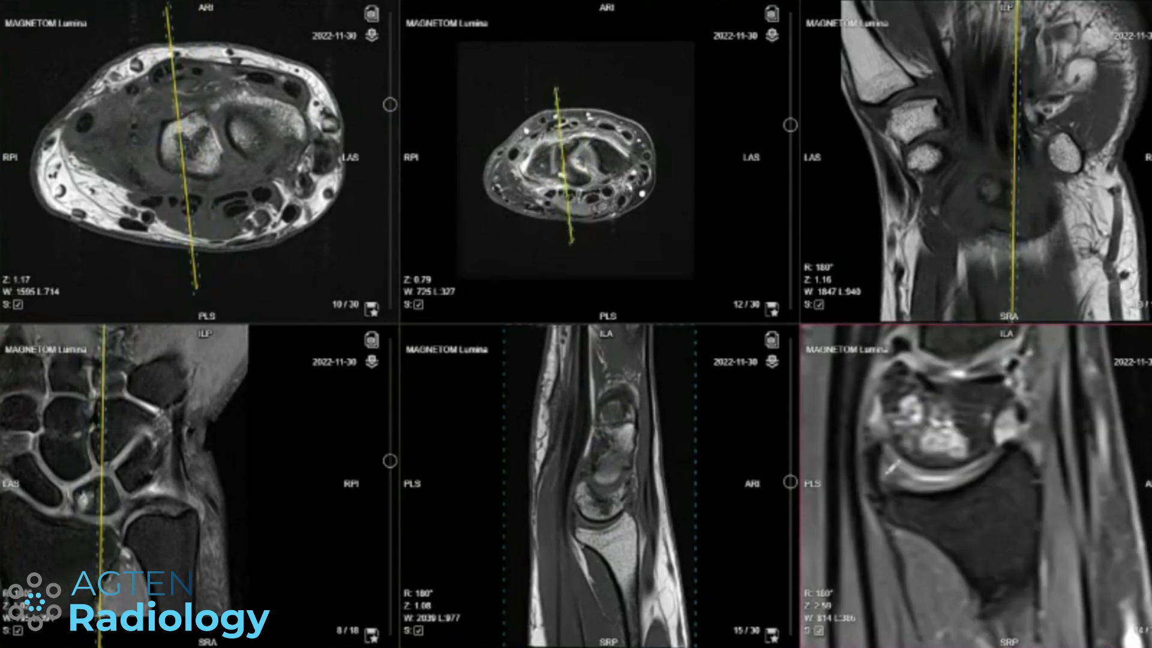
scroll(975, 162, "down", 5)
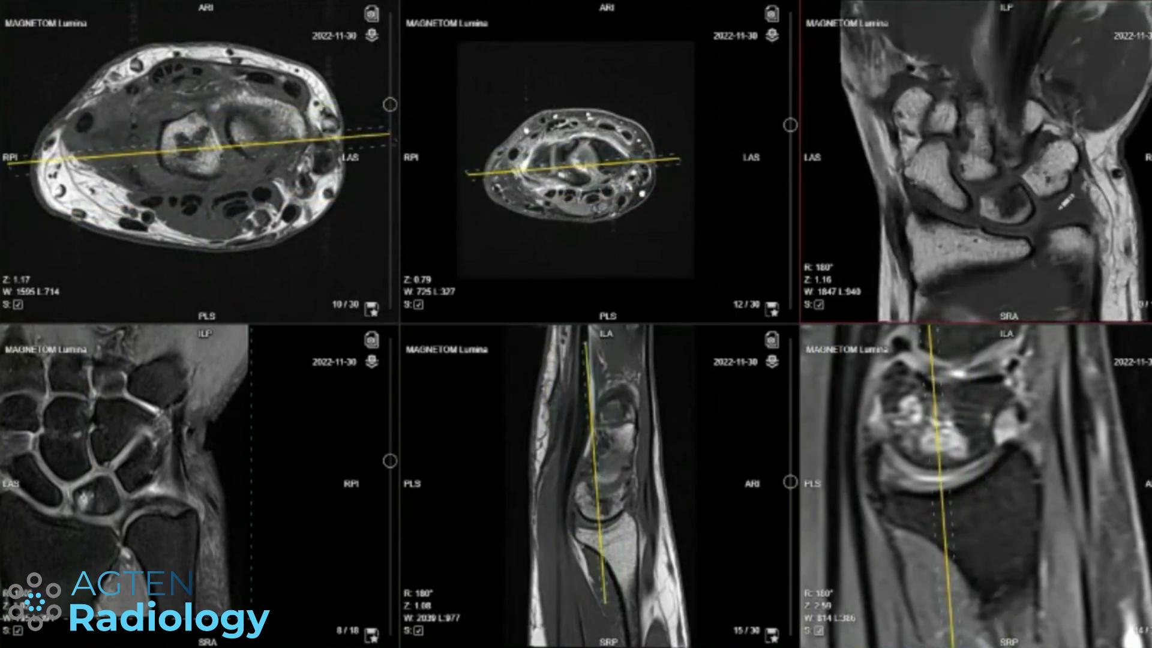
scroll(1065, 201, "up", 3)
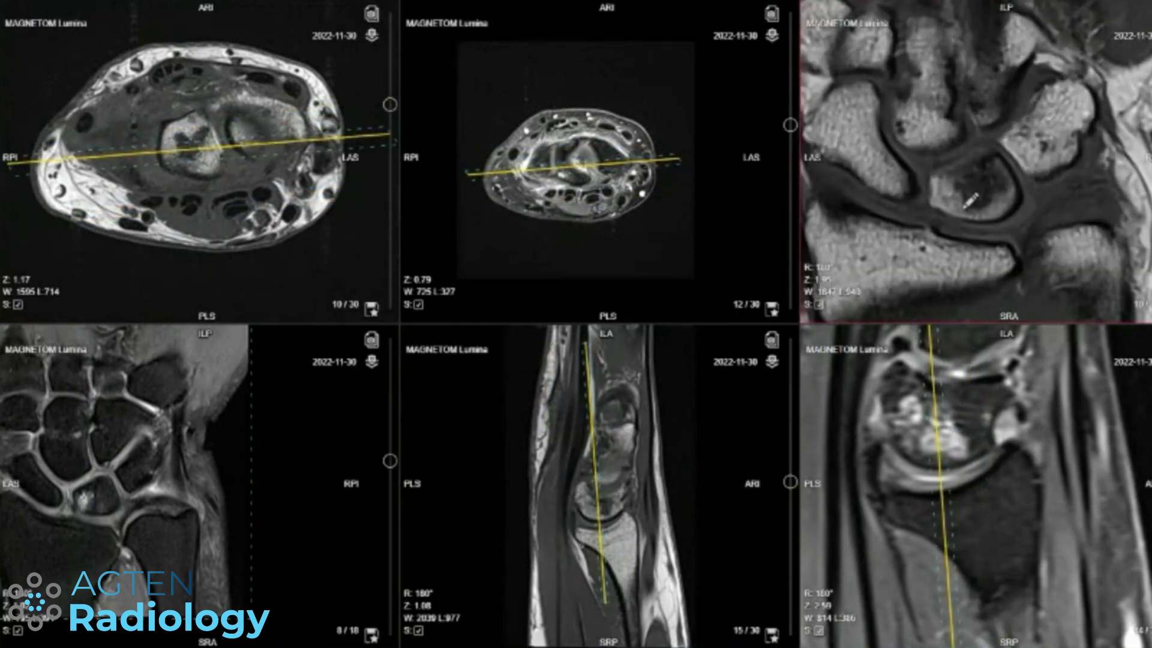